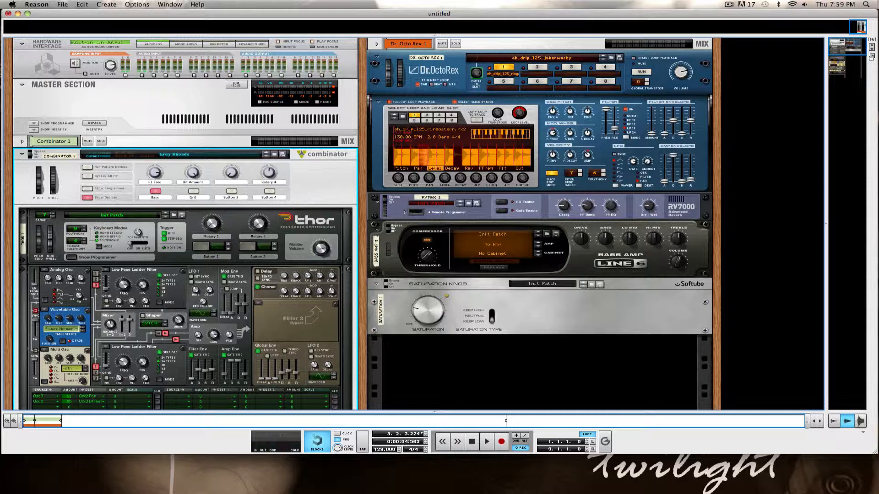
- Examine the devices inside the Grey Rhoads Combinator, from the Thor synthesizer through the whole effects chain
left_click(836, 5)
left_click(835, 5)
scroll(347, 167, "down", 3)
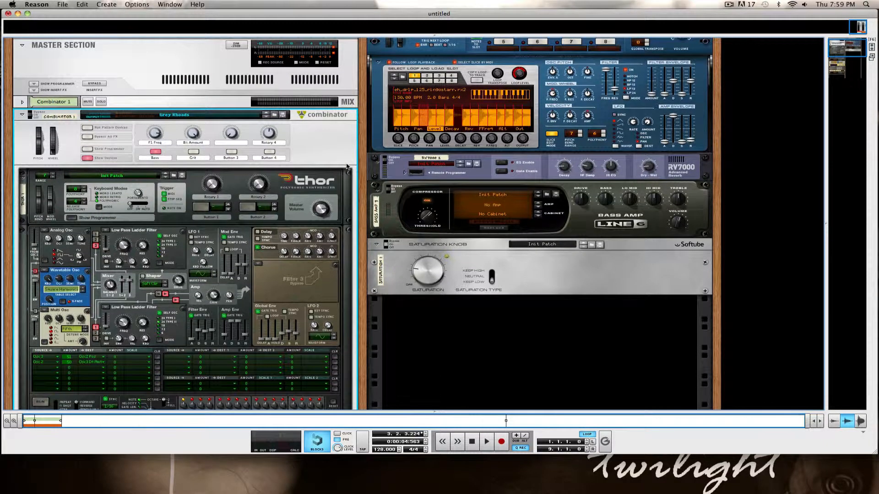
scroll(346, 167, "down", 1)
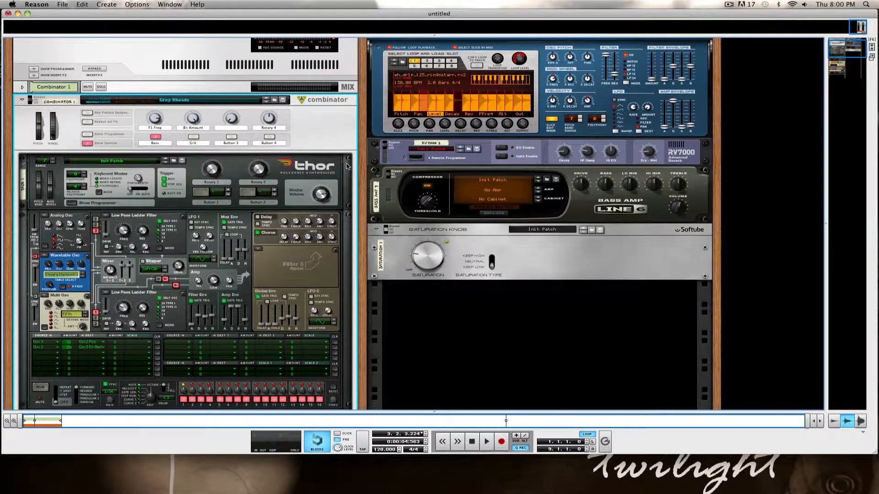
scroll(347, 166, "down", 10)
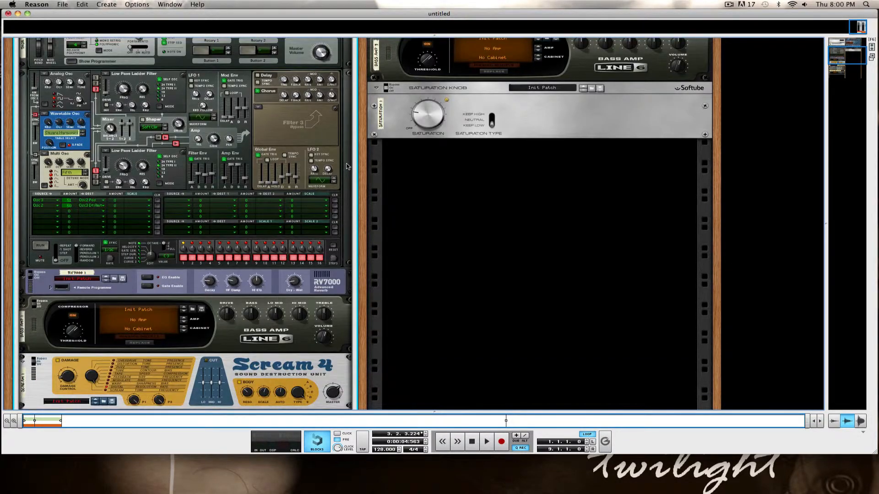
scroll(346, 166, "down", 6)
scroll(346, 167, "down", 3)
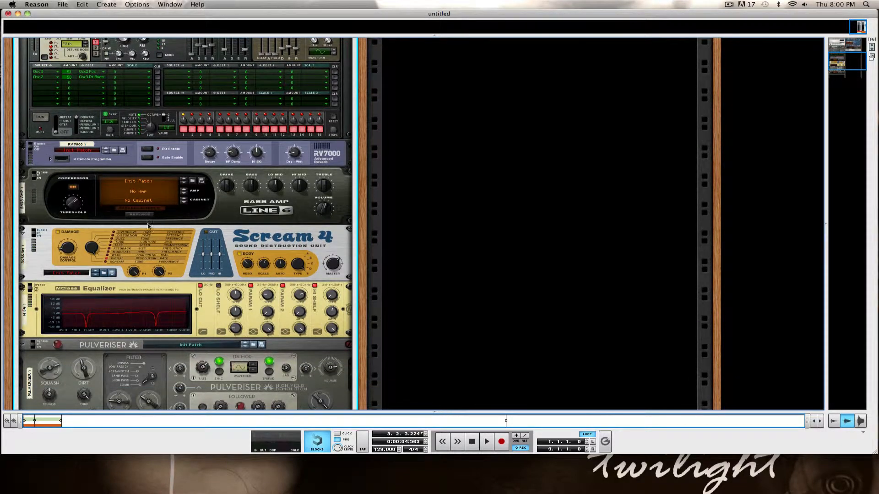
scroll(135, 253, "down", 8)
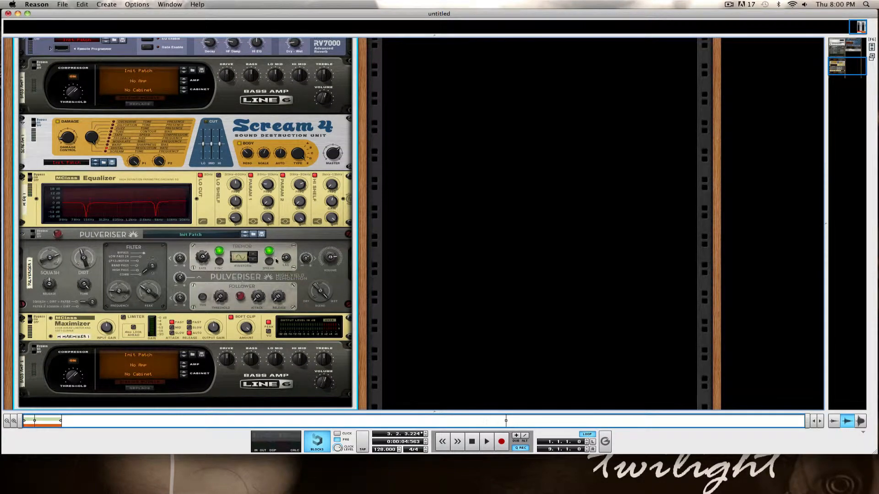
scroll(284, 259, "up", 15)
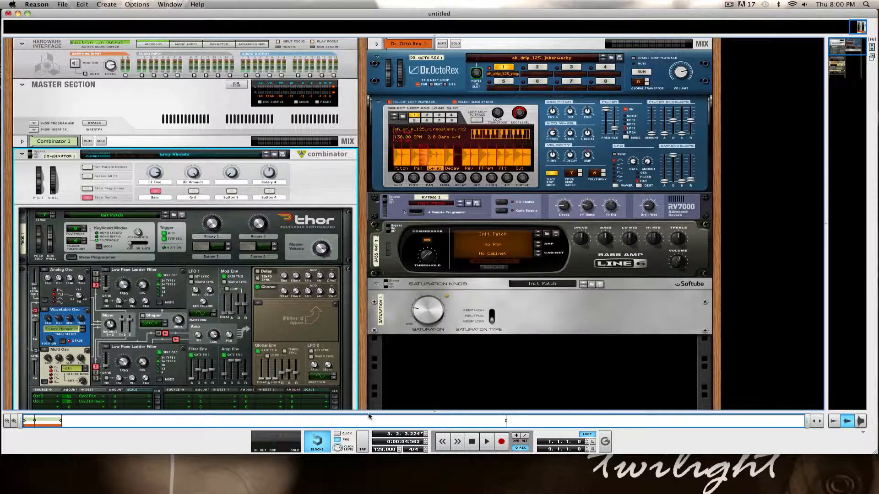
- Play the song from the beginning and solo Combinator 1 to hear it alone, stopping playback after listening
left_click(471, 442)
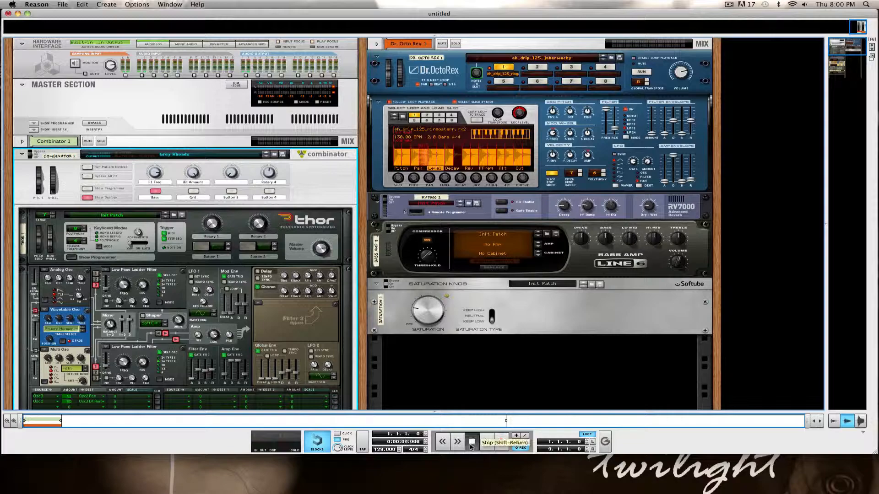
left_click(487, 442)
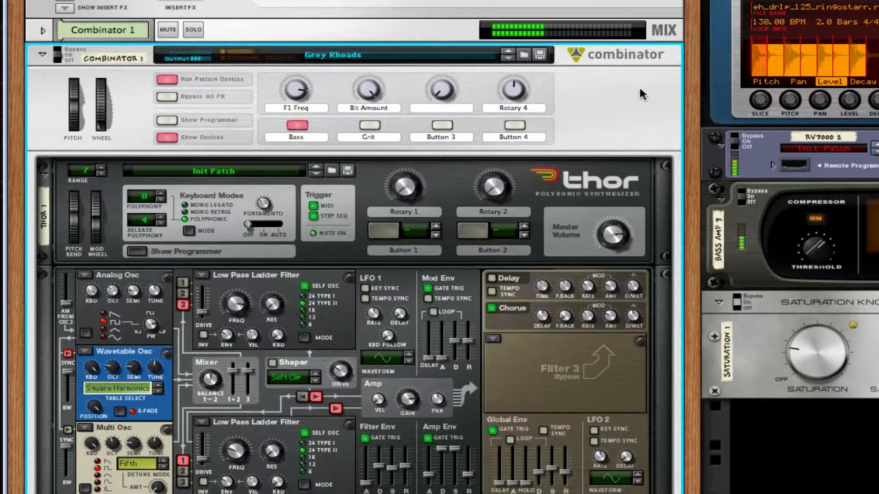
left_click(191, 28)
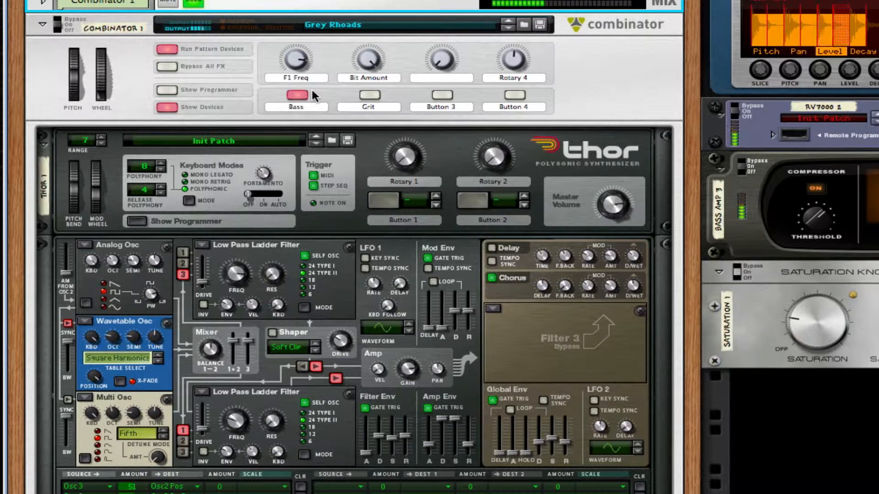
key("space")
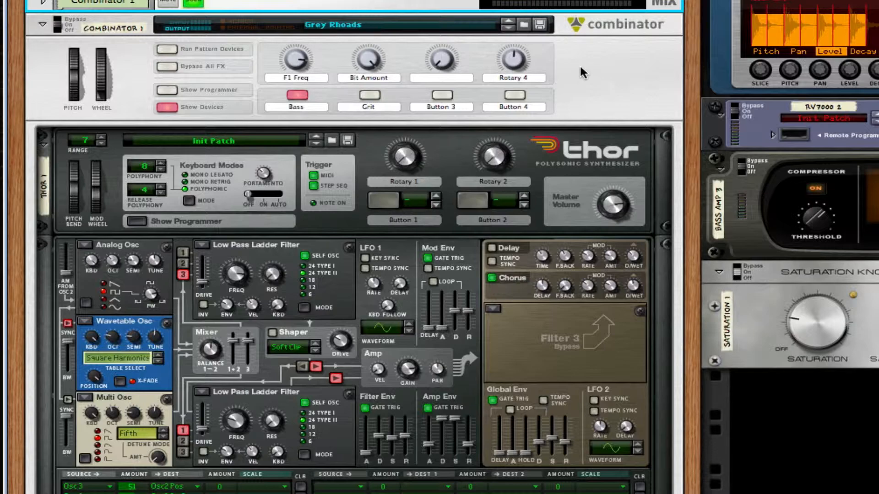
- Review Thor's modulation routings and the Combinator's effects from the RV7000 reverb to the last bass amp
scroll(576, 267, "down", 10)
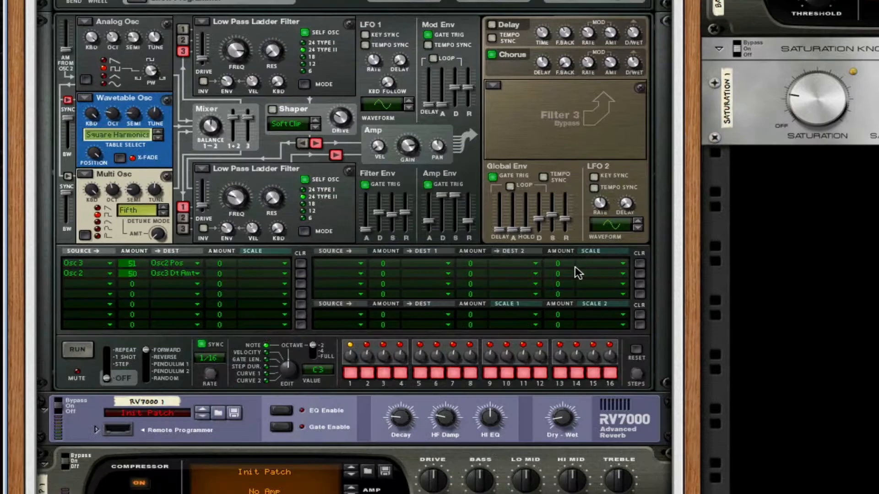
scroll(575, 266, "down", 6)
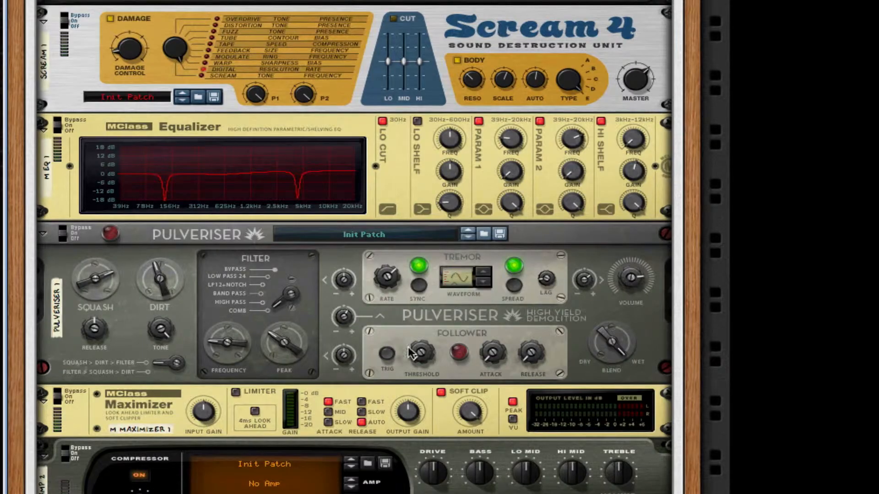
scroll(677, 54, "up", 10)
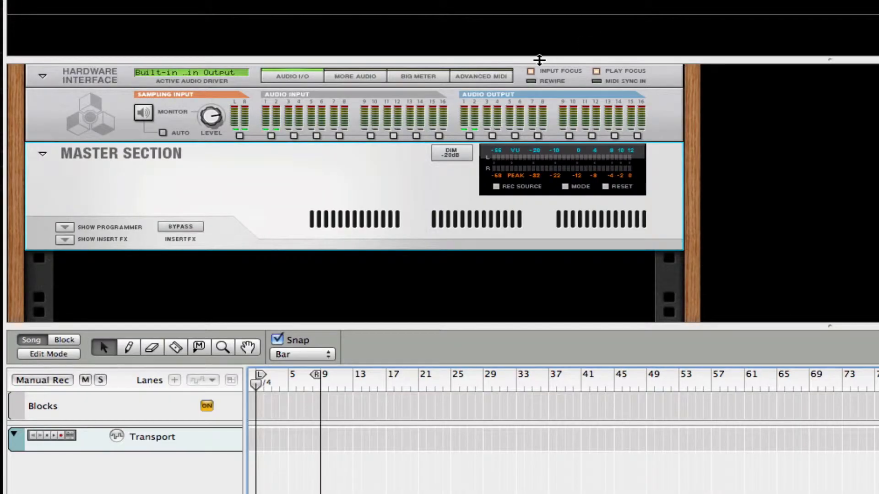
- Enlarge the rack area of the empty song to show the free space below the Master Section
left_click_drag(539, 61, 540, 0)
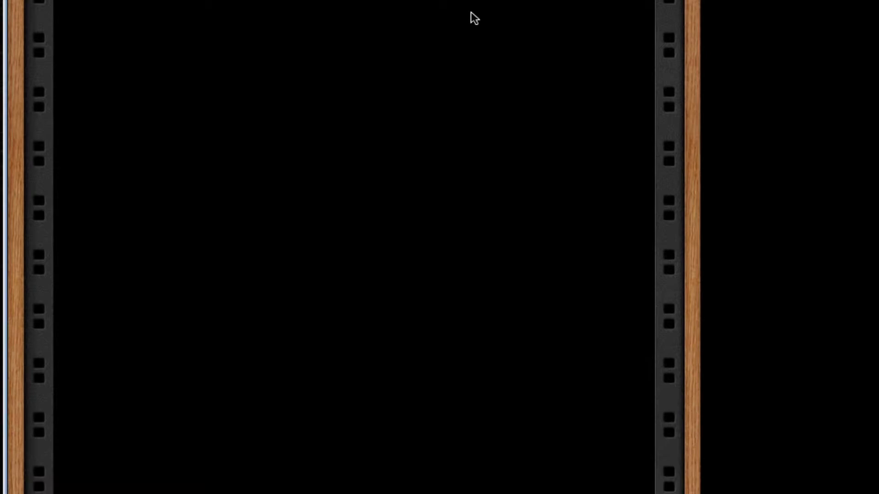
scroll(471, 18, "up", 2)
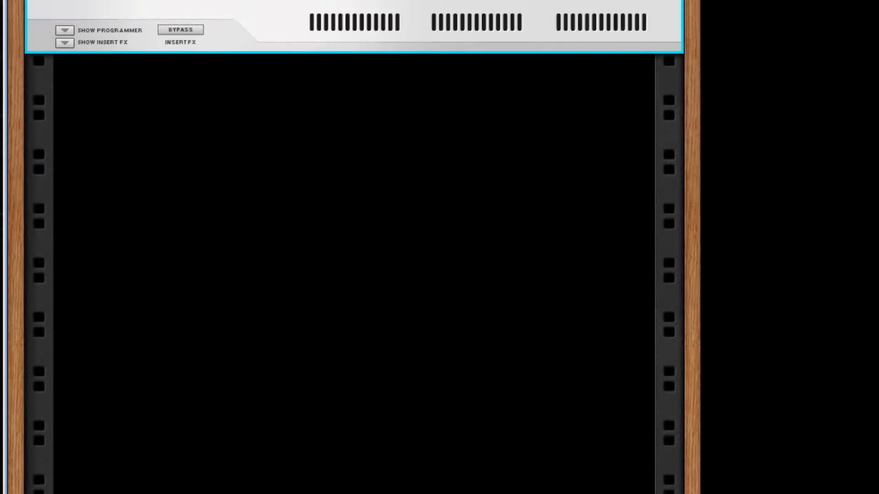
scroll(354, 247, "up", 2)
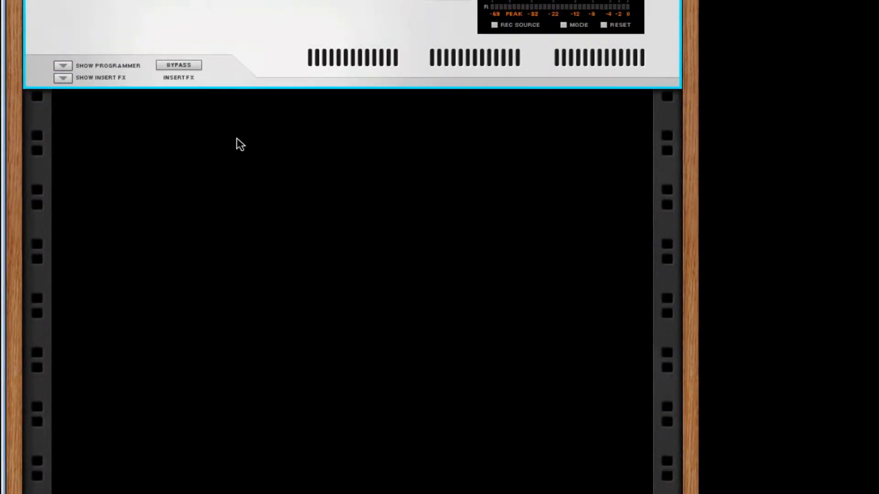
right_click(216, 140)
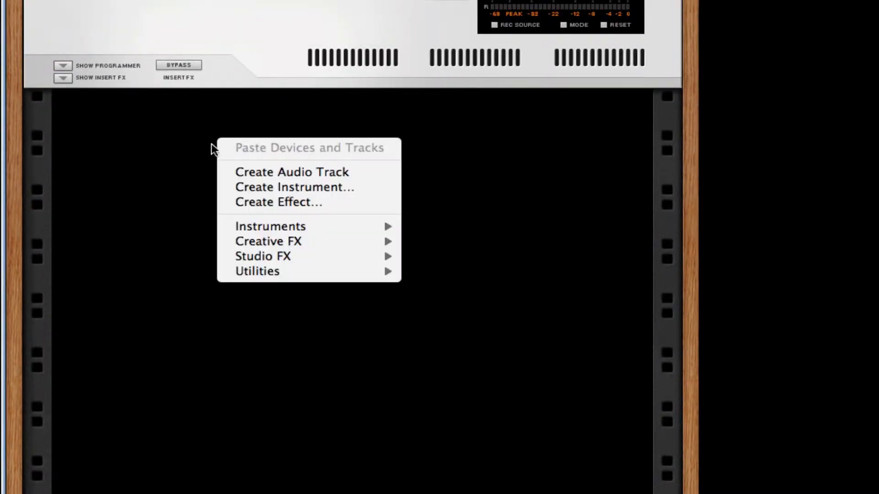
left_click(206, 144)
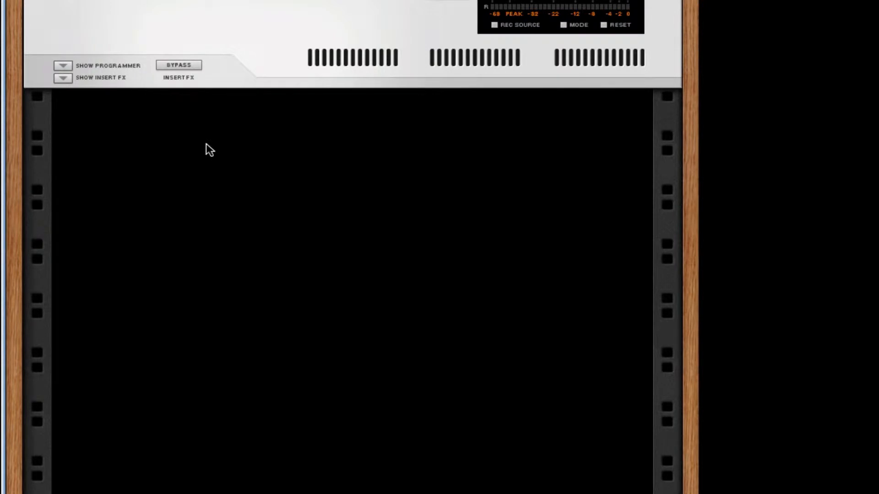
right_click(206, 144)
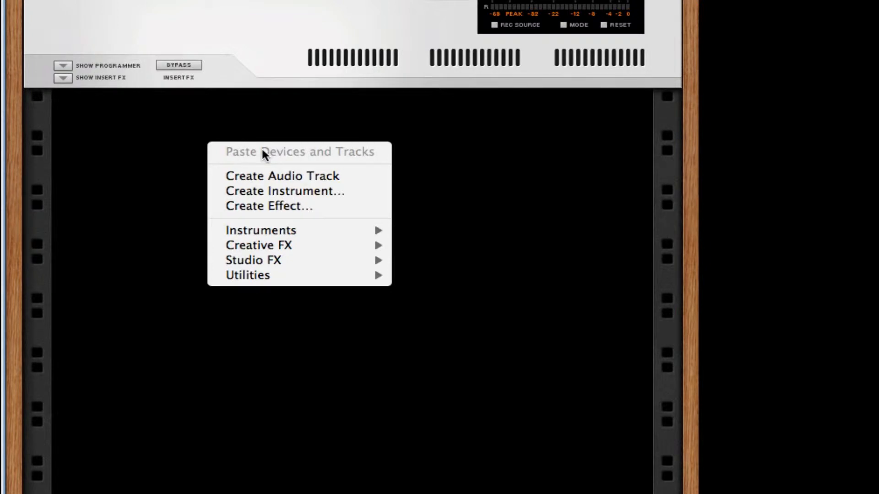
mouse_move(296, 283)
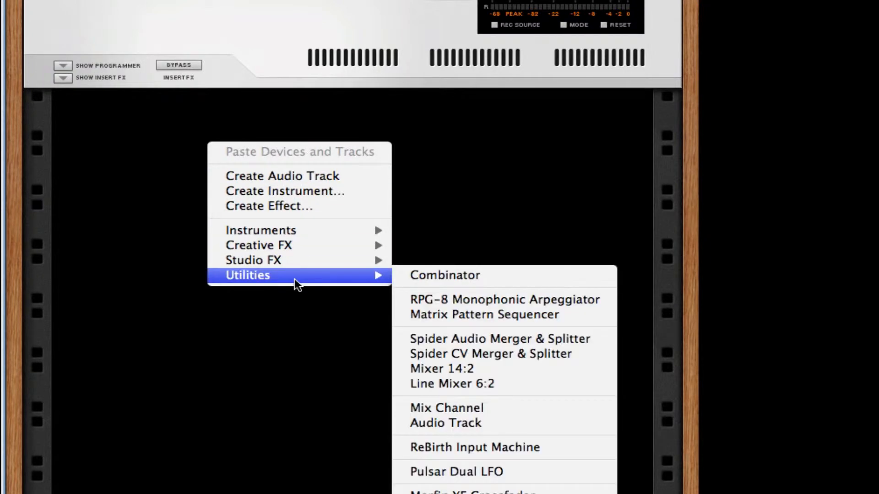
mouse_move(307, 258)
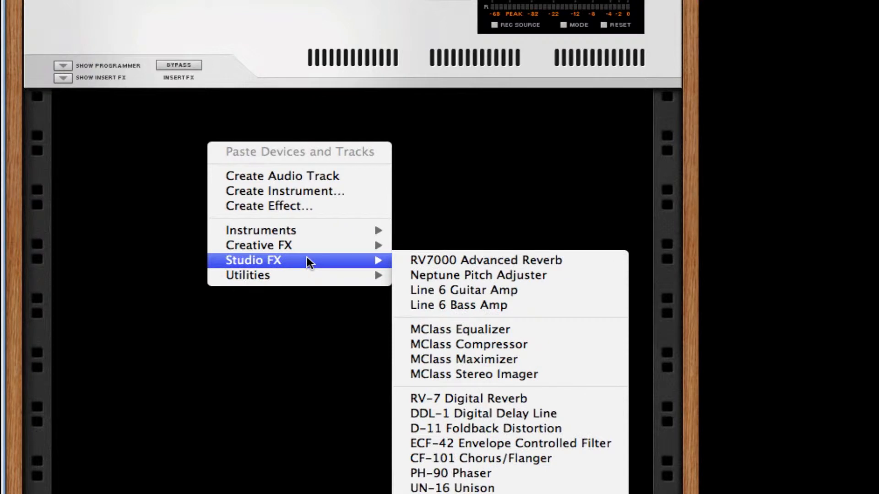
mouse_move(338, 238)
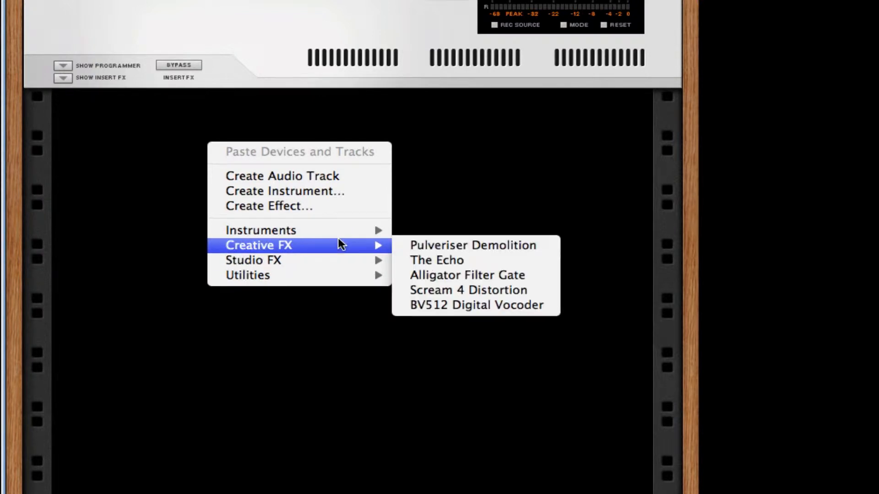
mouse_move(354, 224)
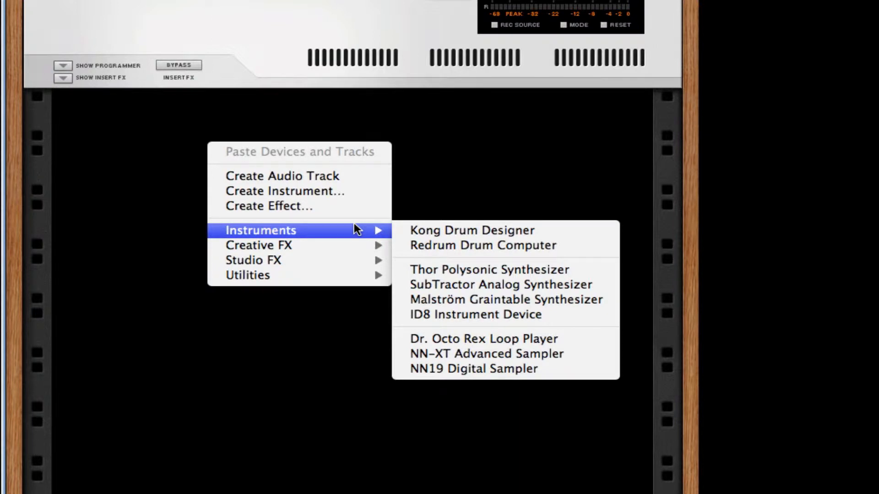
- Create a Combinator in the empty rack below the Master Section
right_click(328, 129)
mouse_move(425, 259)
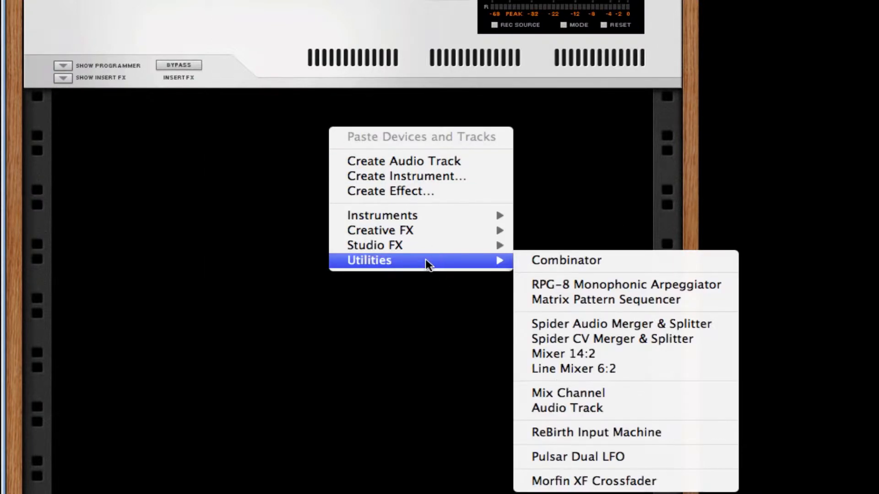
left_click(540, 263)
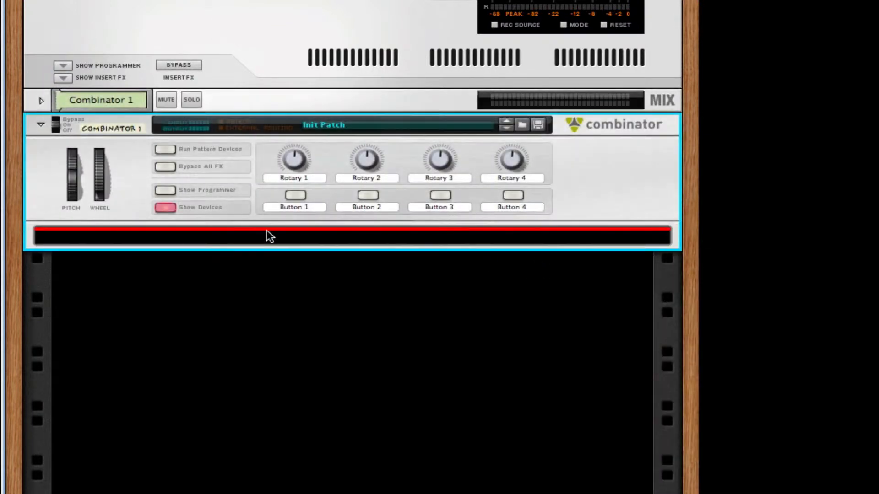
- Add a Thor Polysonic Synthesizer inside the Combinator and show its programmer
right_click(260, 239)
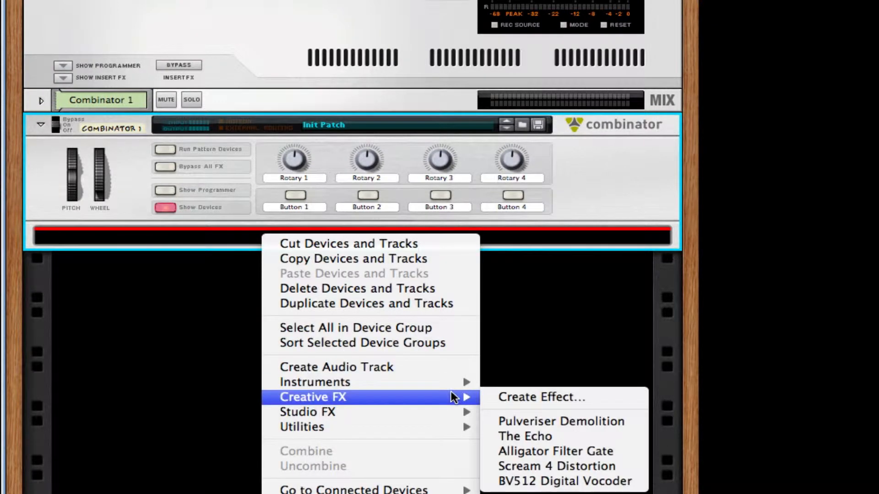
mouse_move(451, 380)
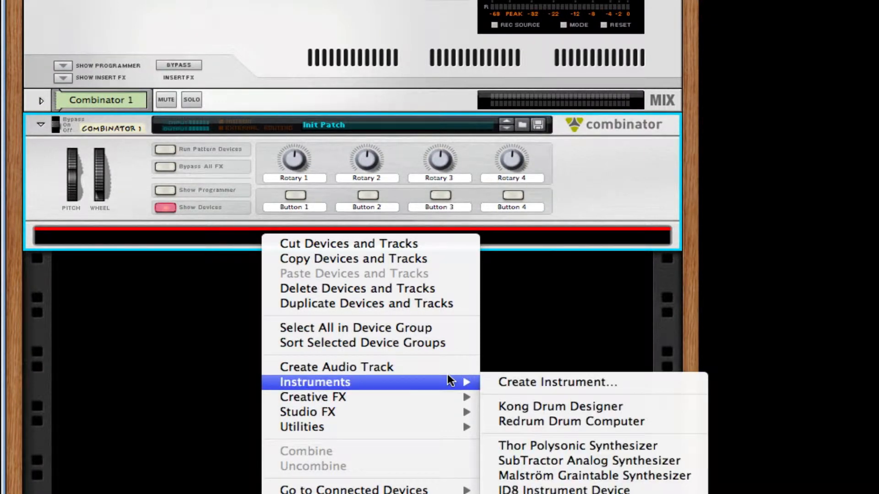
left_click(545, 444)
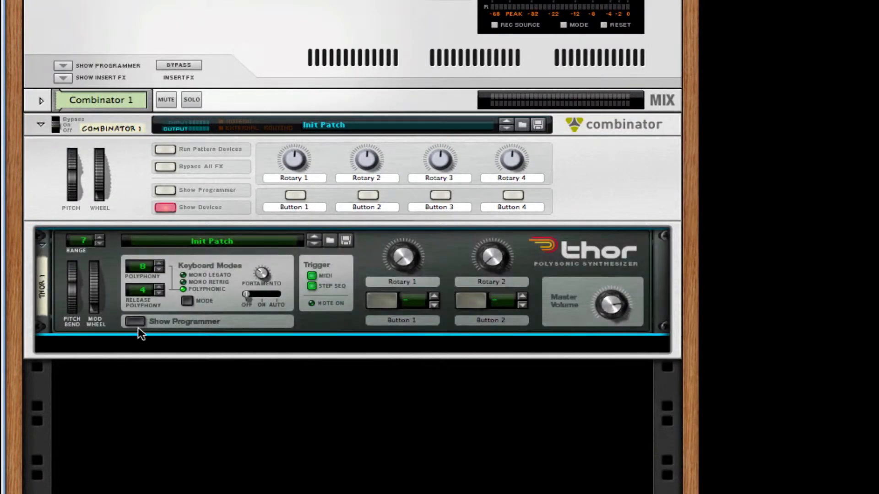
left_click(135, 321)
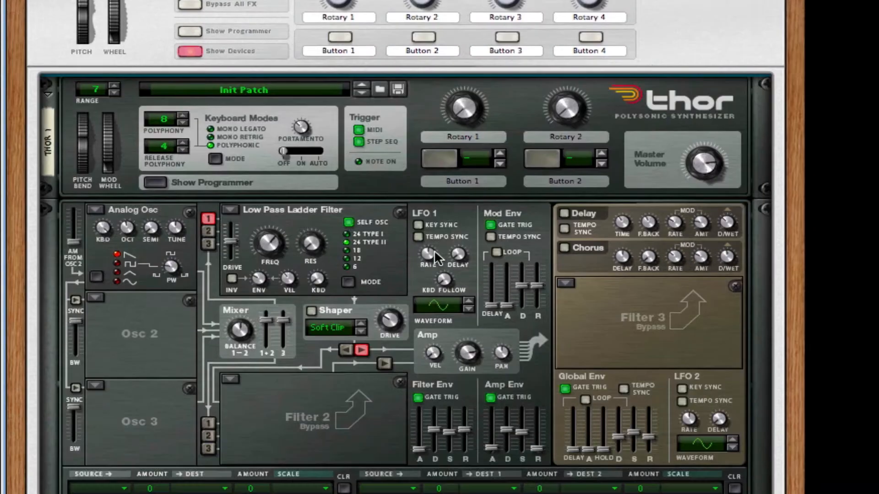
- Set Thor's Filter 2 to Low Pass Ladder and lower the drive on both Filter 1 and Filter 2
scroll(435, 252, "down", 6)
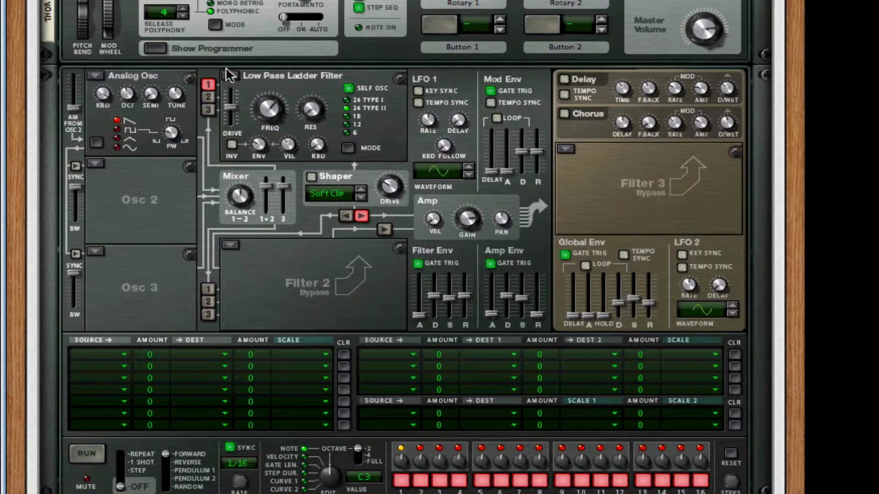
left_click_drag(230, 108, 233, 124)
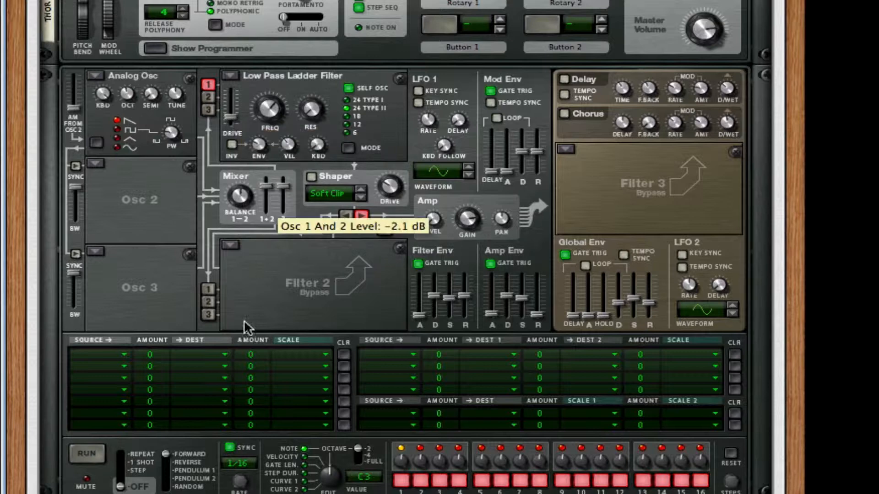
left_click(231, 246)
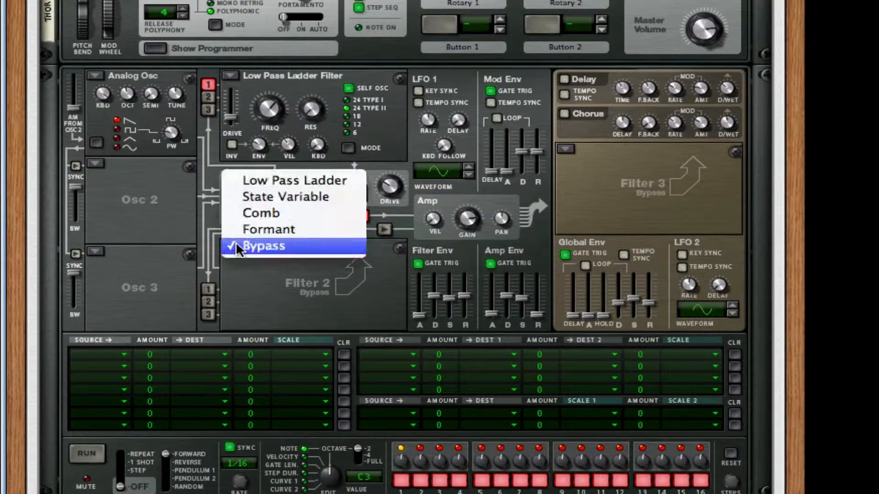
left_click(276, 180)
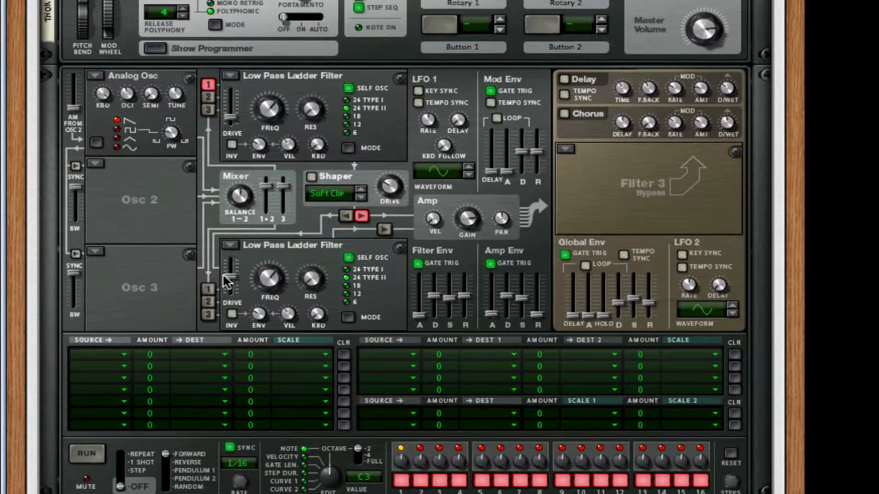
left_click_drag(230, 281, 231, 292)
- Route Osc 2 and Osc 3 into Thor's Filter 2
left_click(205, 302)
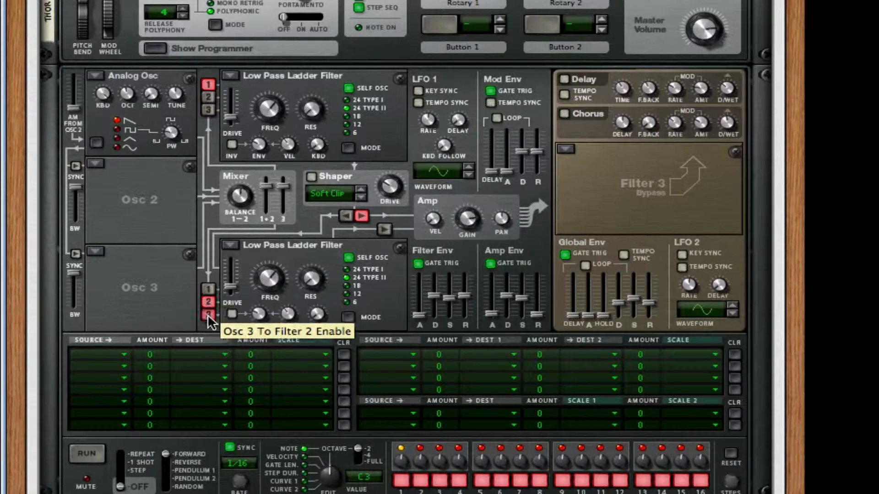
left_click(208, 314)
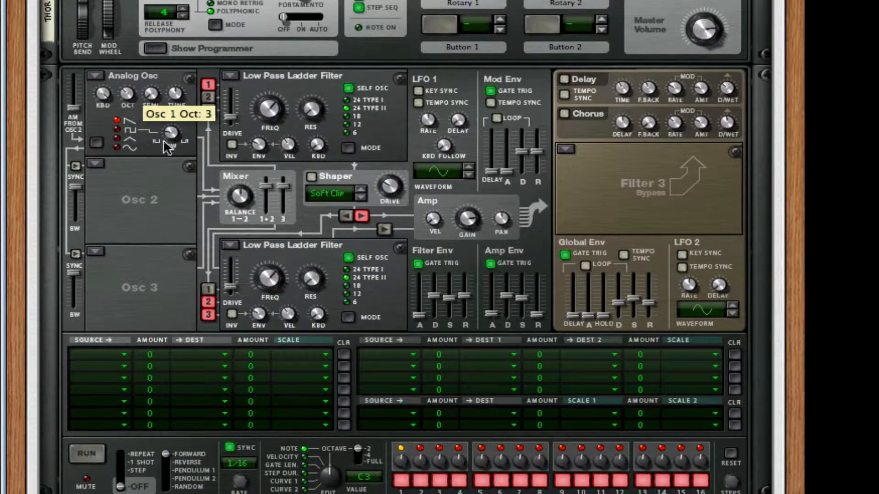
- Set Osc 1's pulse width to 100 and switch its waveform to square
left_click_drag(173, 127, 173, 100)
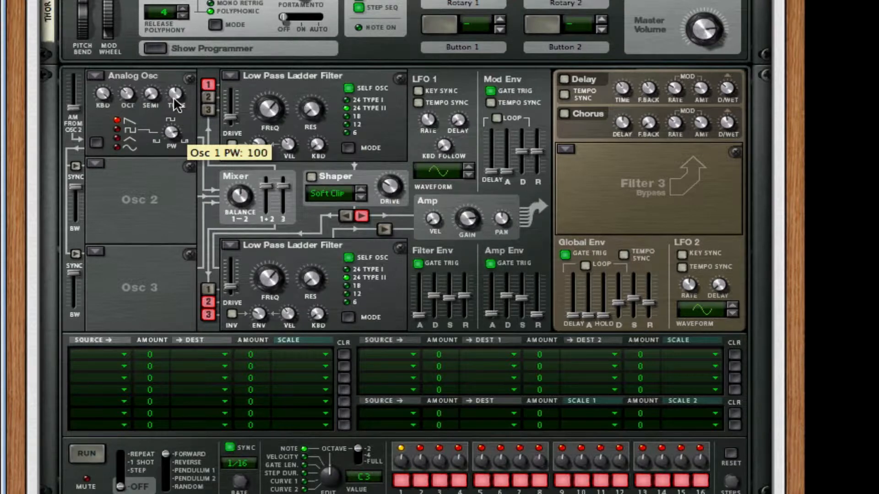
left_click(118, 132)
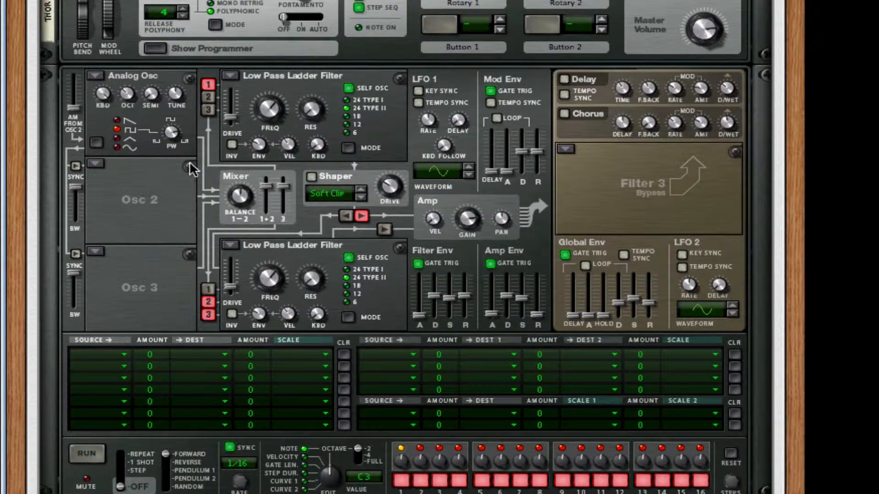
- Make Osc 2 a Wavetable oscillator using the Square Harmonics table, raise its position and lower its octave
left_click(95, 165)
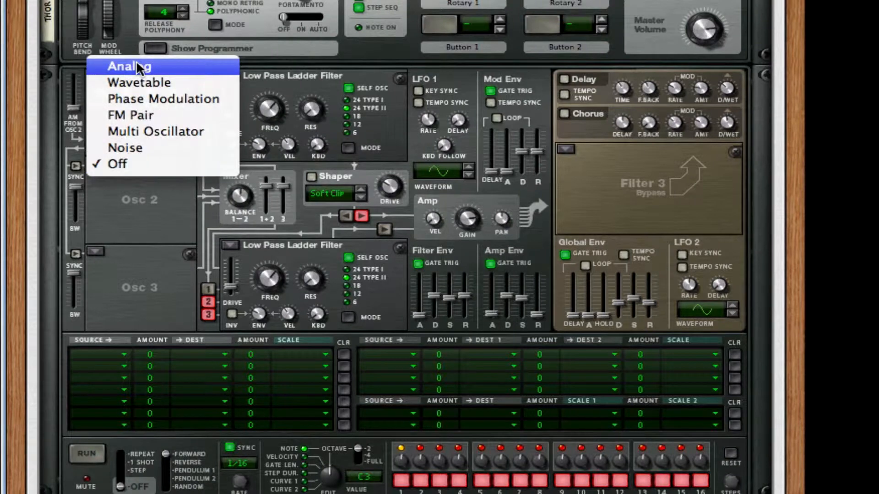
left_click(149, 79)
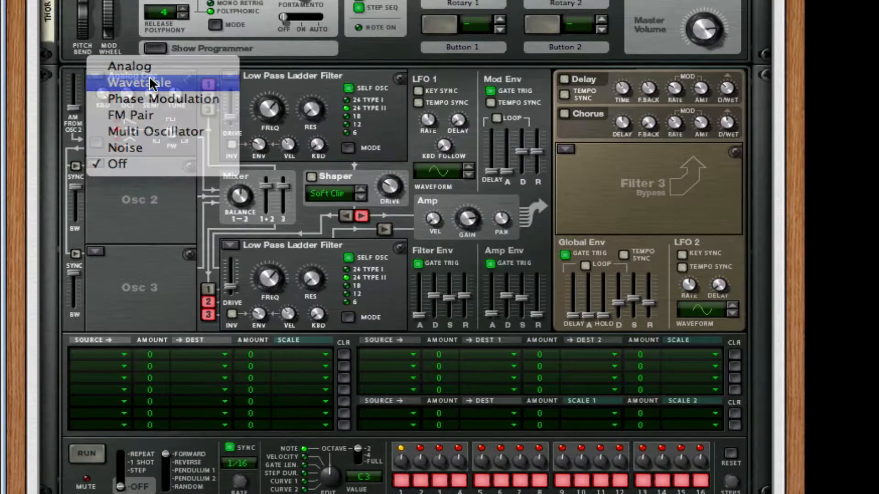
left_click_drag(106, 226, 114, 191)
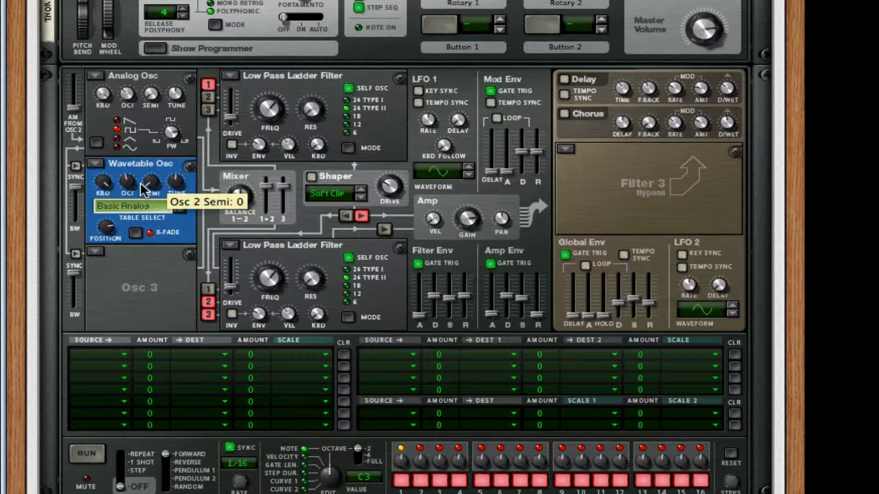
left_click_drag(128, 185, 129, 200)
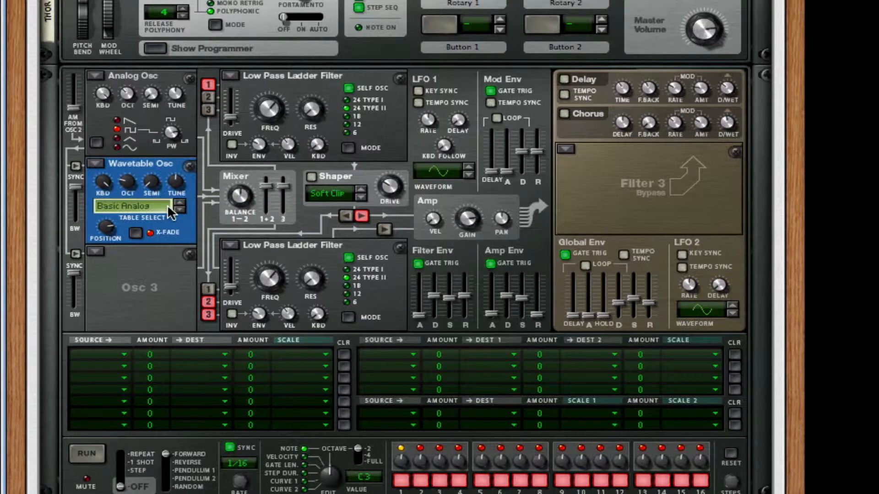
left_click(167, 204)
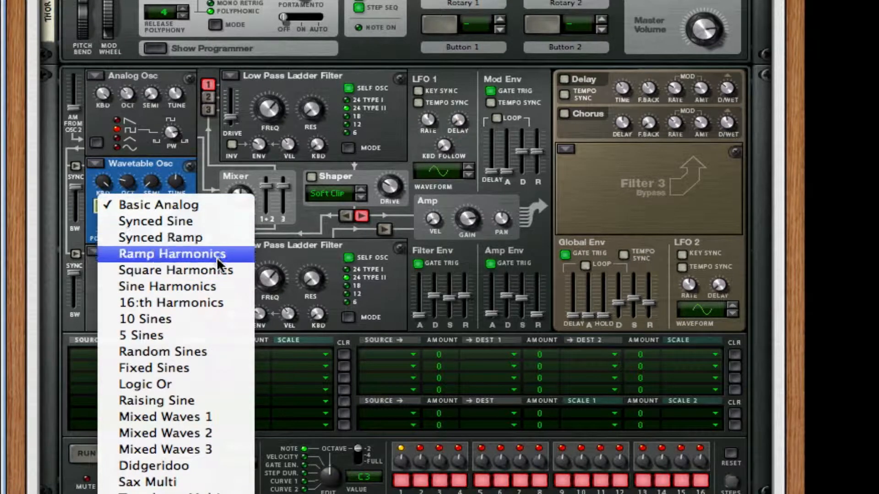
left_click(221, 271)
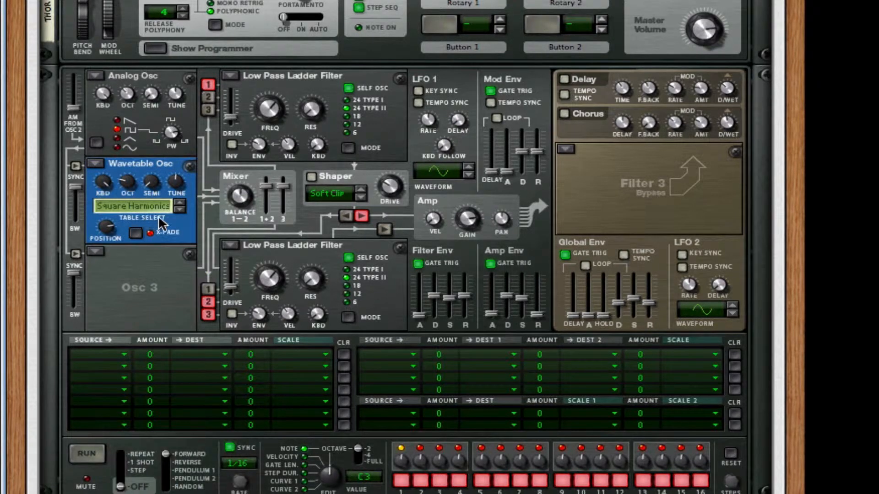
- Make Osc 3 a Multi Oscillator and lower its detune amount
left_click(96, 253)
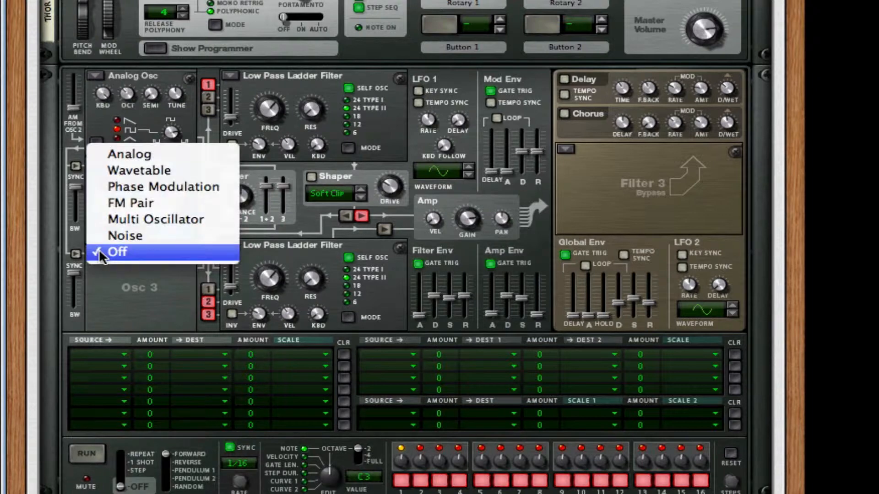
left_click(153, 221)
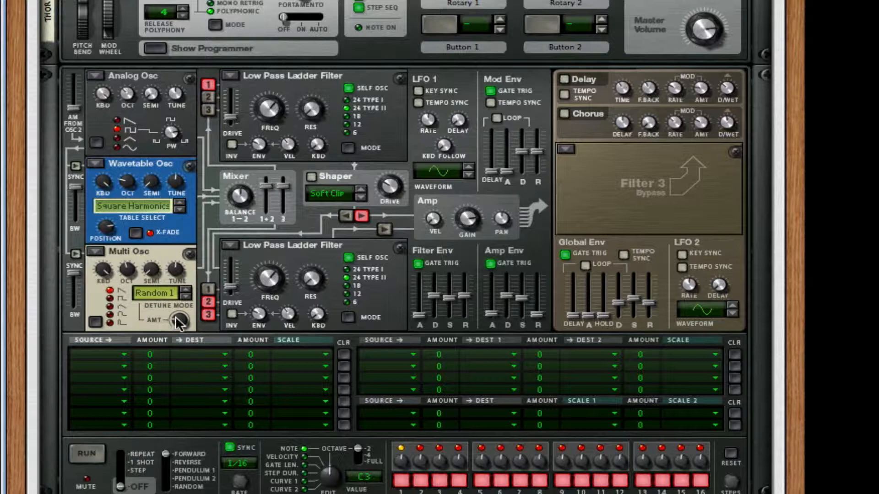
left_click_drag(179, 322, 196, 417)
mouse_move(128, 271)
- Set the Semi tuning of Osc 1 and Osc 2 to 2, raise it on Osc 3 as well, and give Osc 3 a square wave
left_click_drag(155, 90, 154, 86)
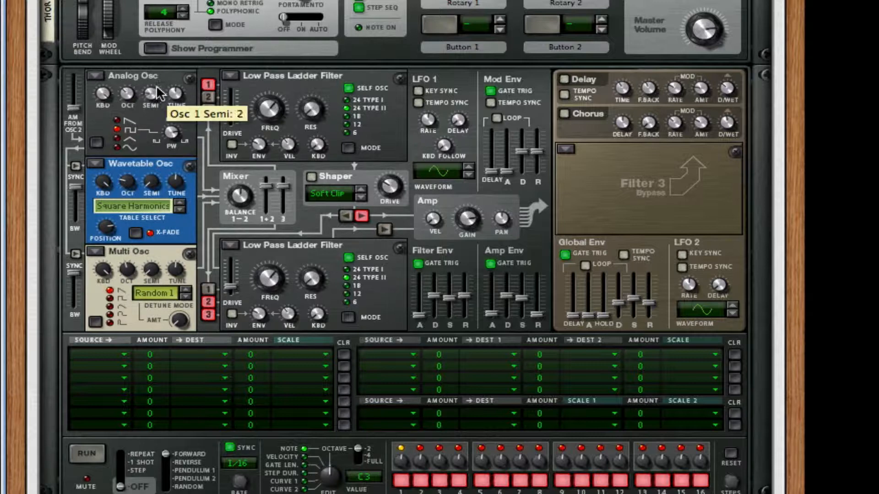
left_click_drag(151, 188, 151, 178)
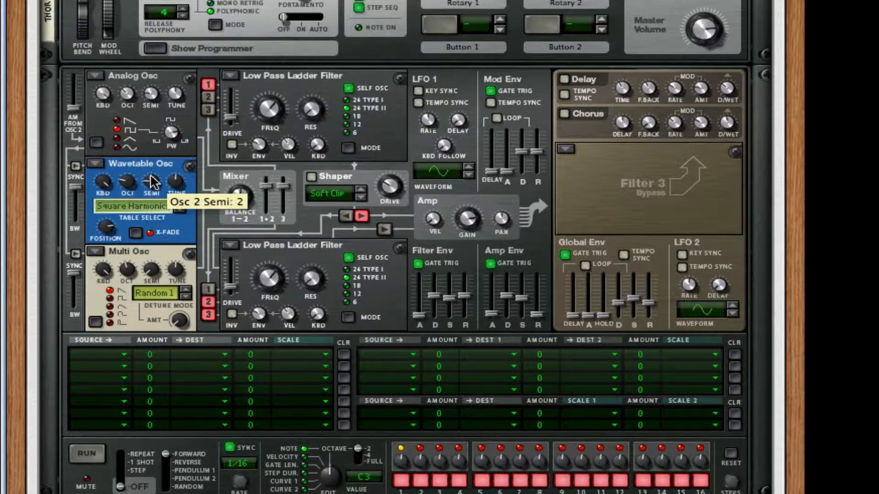
mouse_move(147, 271)
left_click_drag(148, 275, 148, 263)
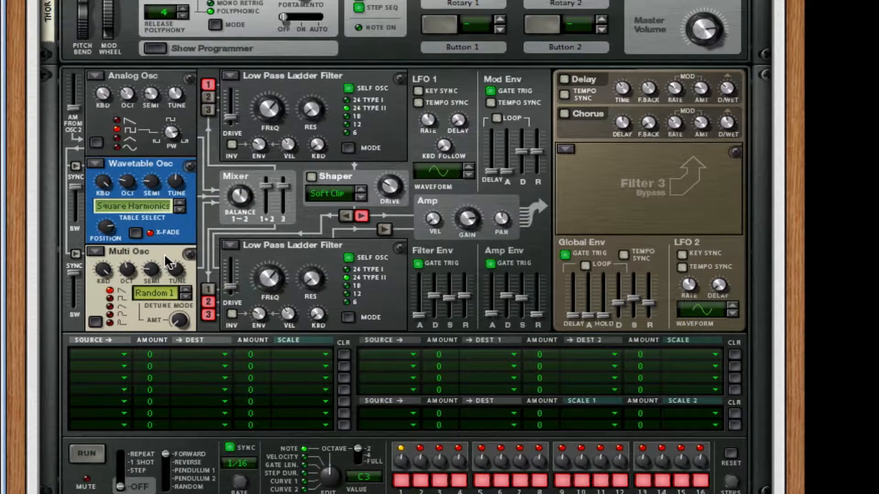
left_click(110, 298)
- Raise the Amp Env decay and sustain to maximum, lengthen its attack slightly, set its release to 464 ms, and turn on Chorus
left_click_drag(506, 295, 512, 190)
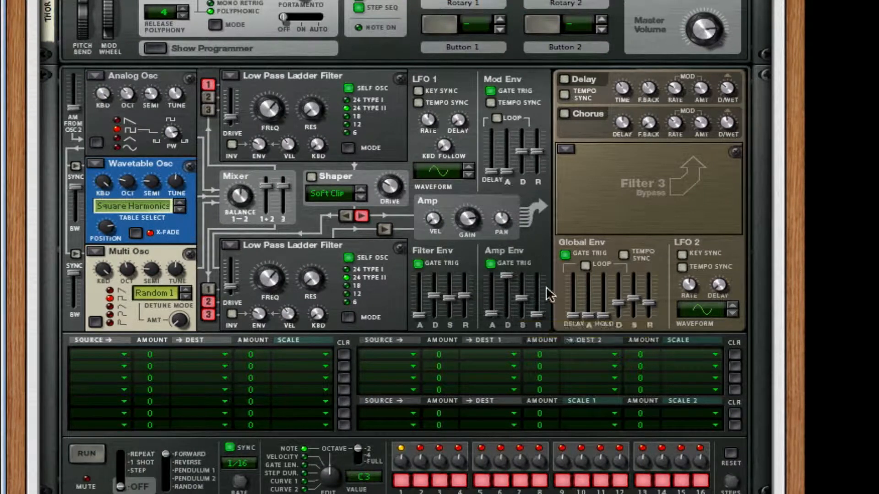
left_click_drag(522, 298, 545, 147)
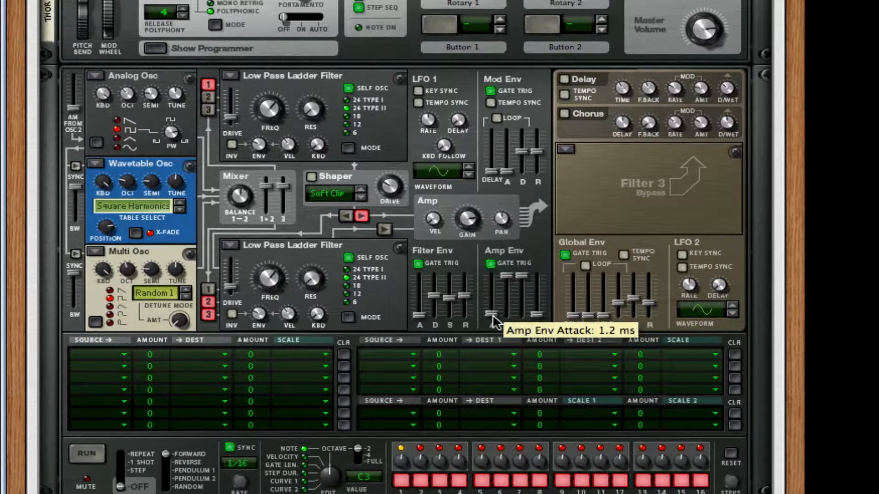
left_click_drag(492, 314, 539, 306)
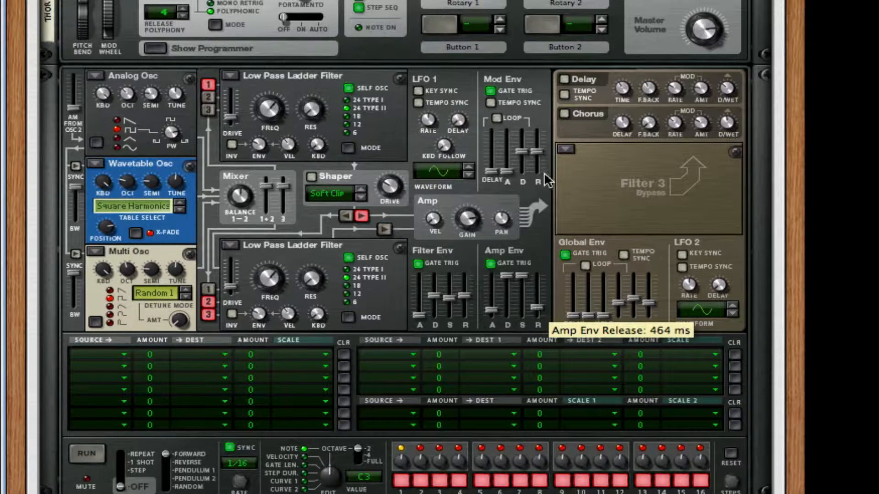
left_click(564, 114)
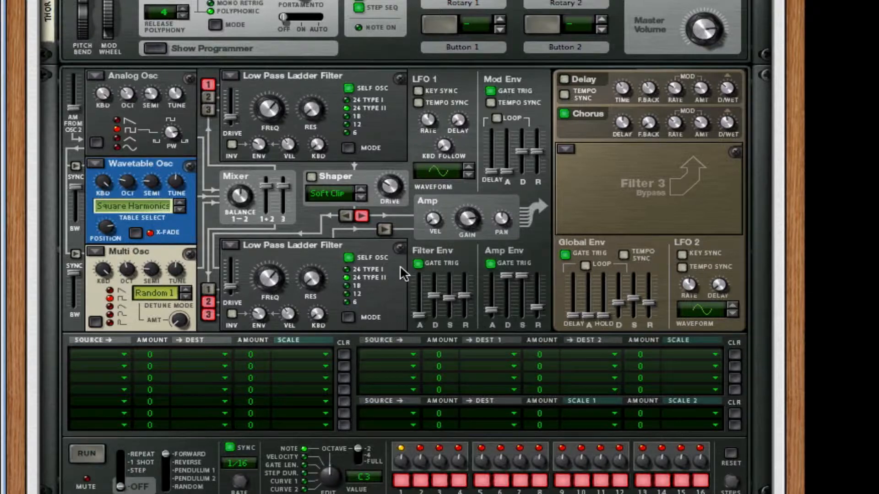
- Route Osc 3 to Osc 2 Pos with an amount of 51 in the first modulation matrix row
scroll(400, 265, "down", 1)
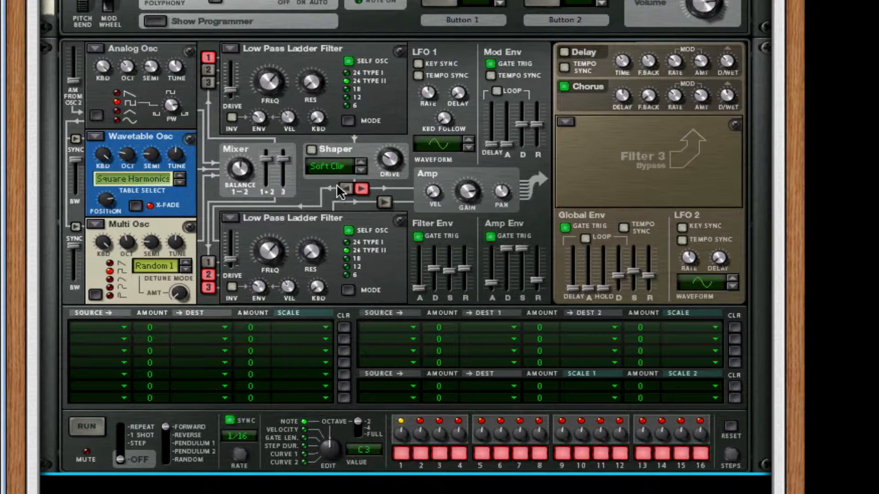
left_click(108, 328)
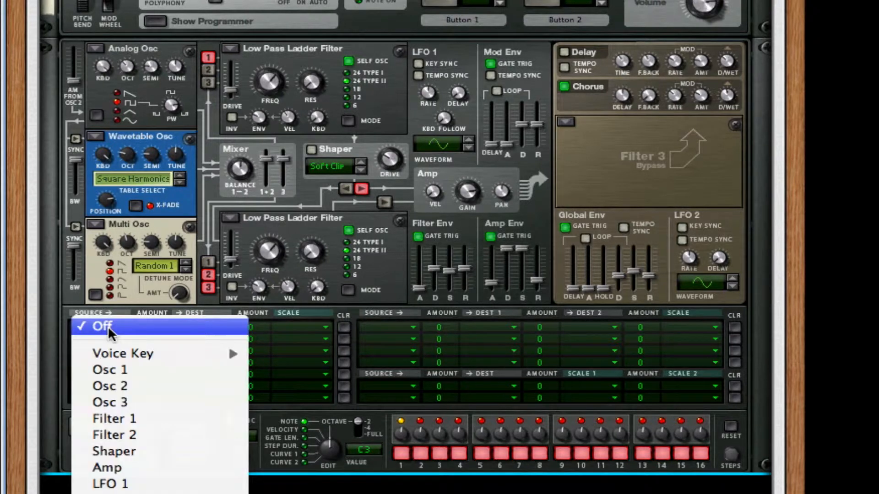
left_click(152, 407)
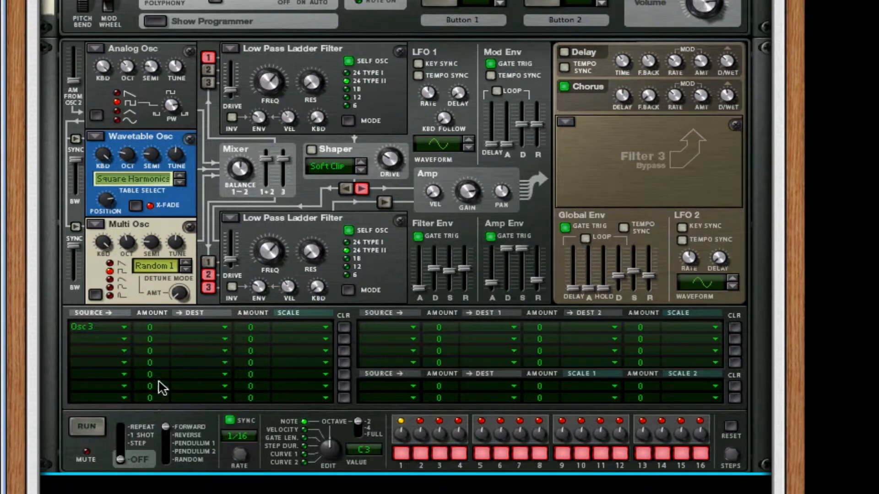
mouse_move(167, 333)
left_mouse_down()
mouse_move(173, 313)
mouse_move(162, 326)
left_mouse_up()
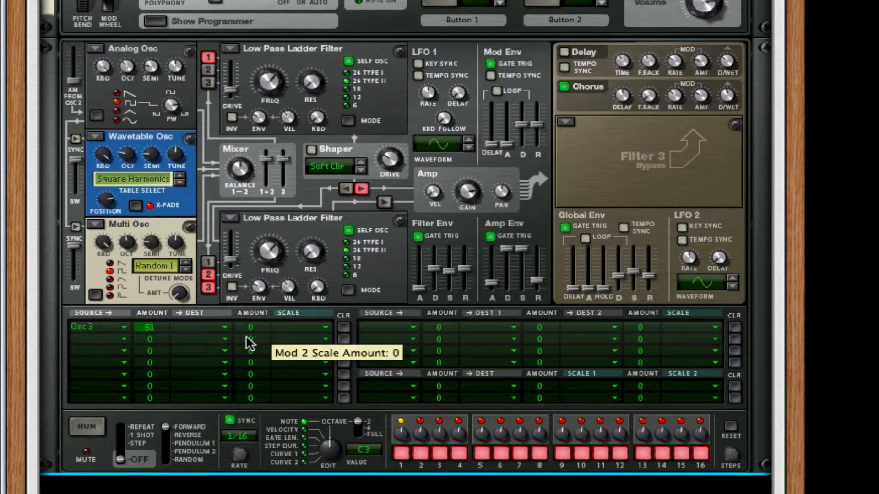
left_click(189, 329)
mouse_move(221, 368)
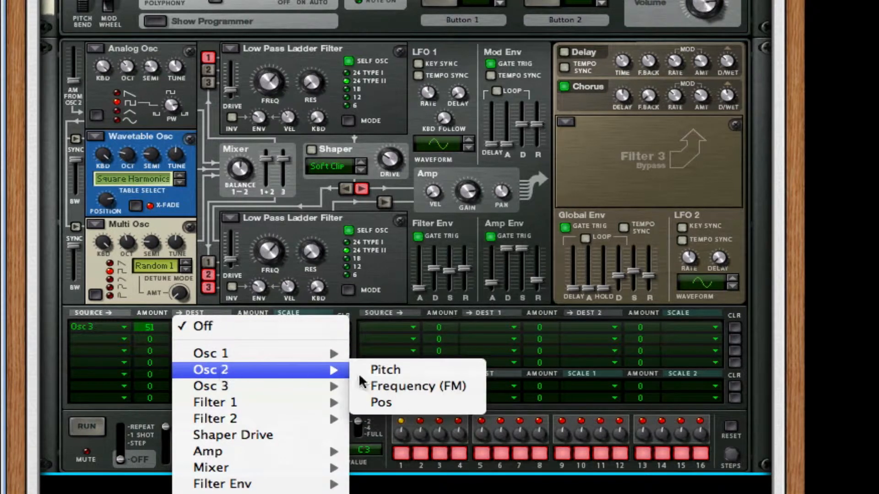
left_click(433, 403)
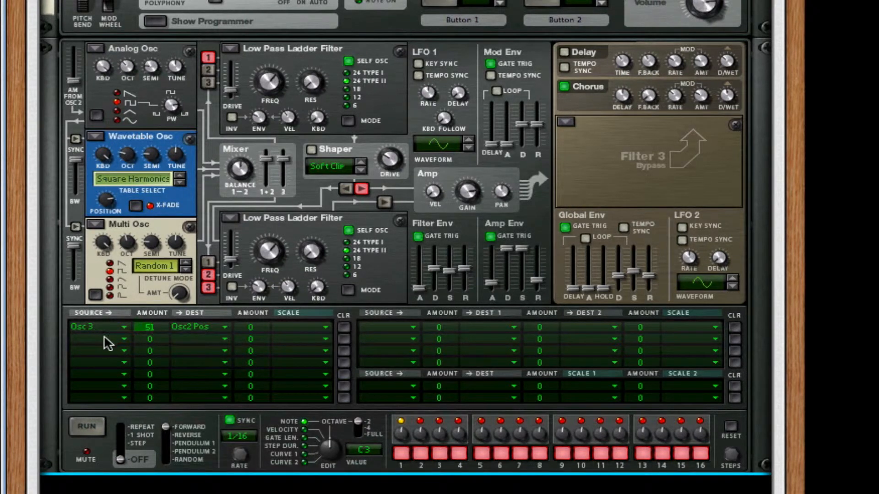
- Route Osc 2 to Osc 3 Detune Amt with an amount of 50 in the second modulation matrix row
left_click(105, 342)
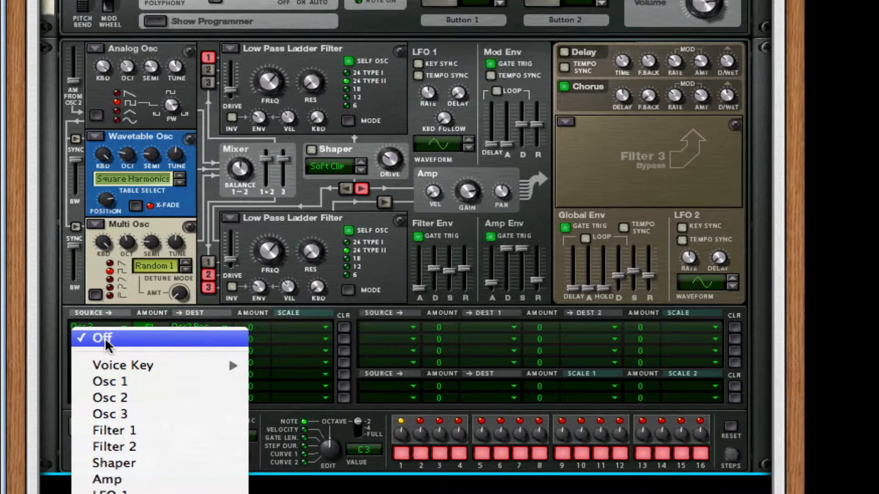
left_click(142, 397)
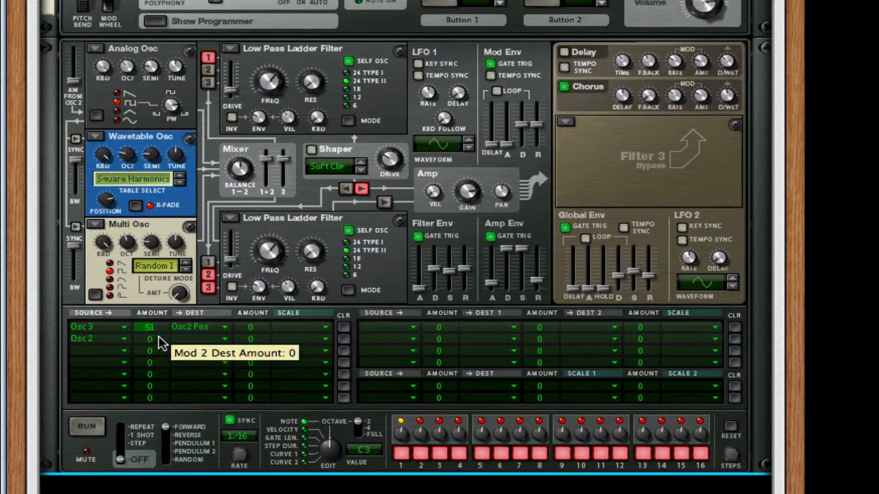
left_click_drag(163, 342, 172, 325)
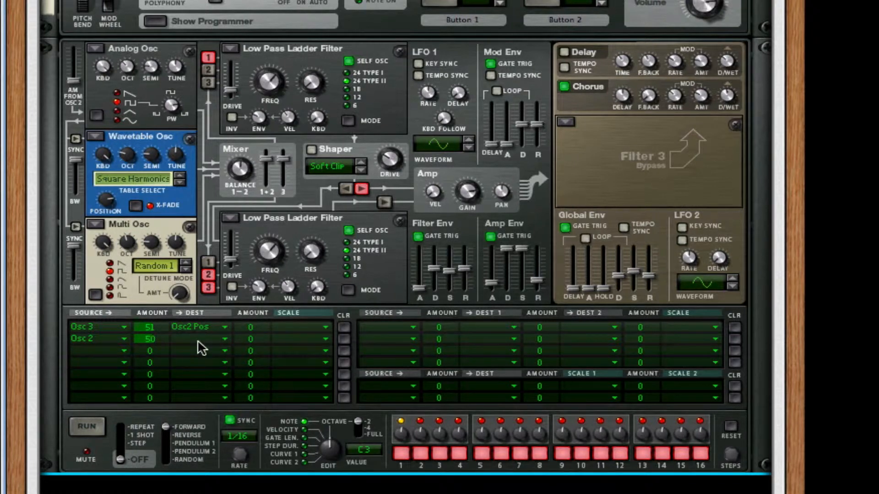
left_click(198, 342)
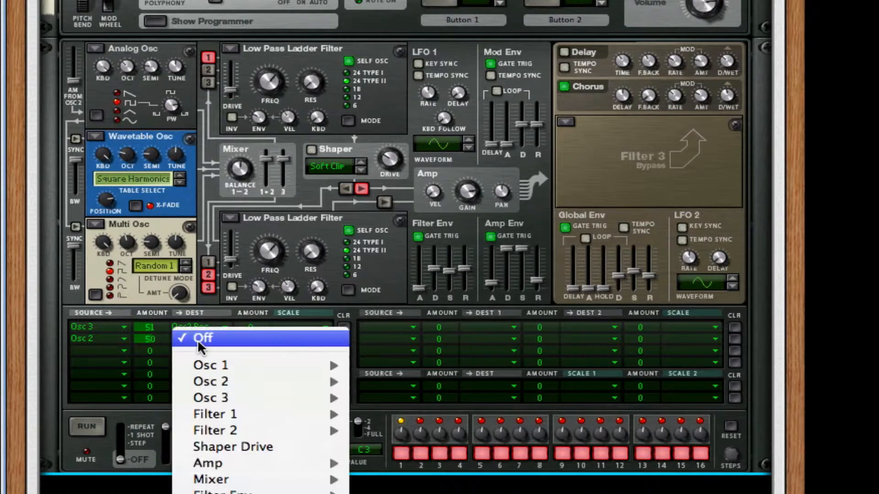
mouse_move(241, 396)
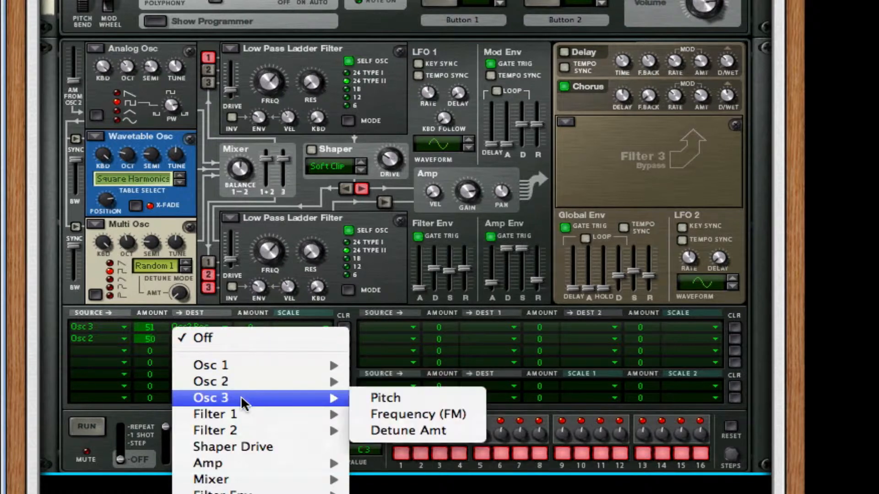
left_click(408, 430)
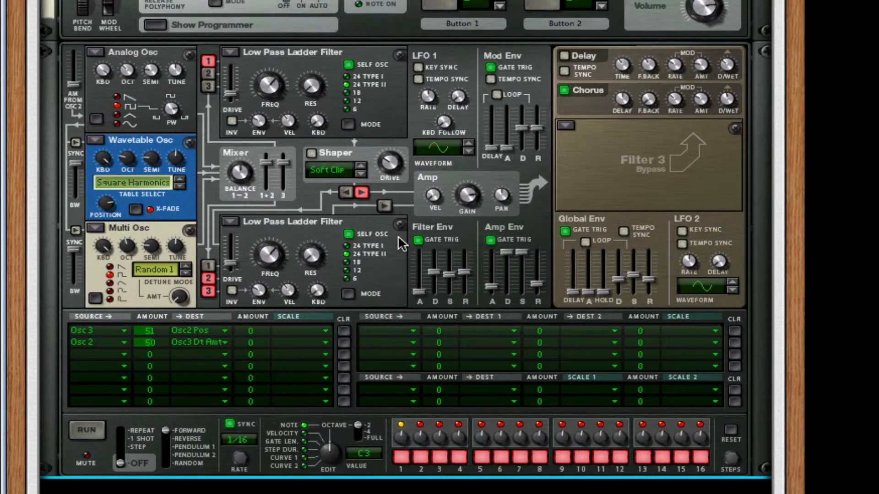
left_click(384, 202)
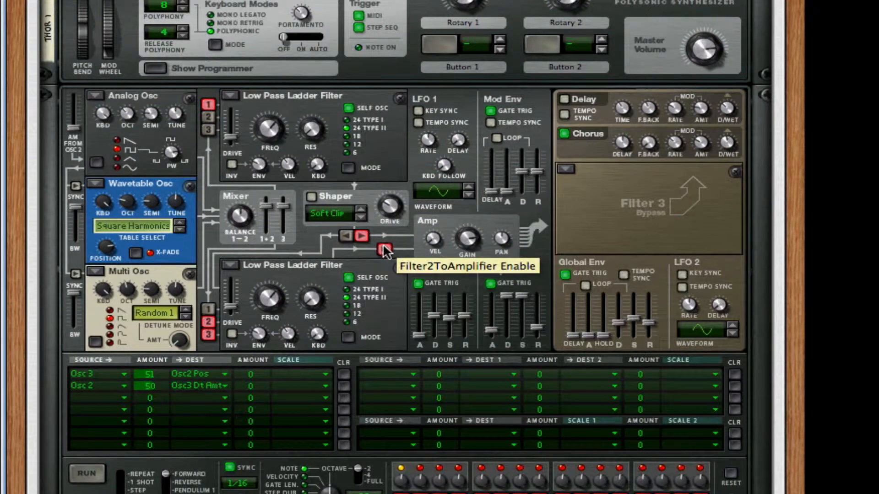
left_click(385, 250)
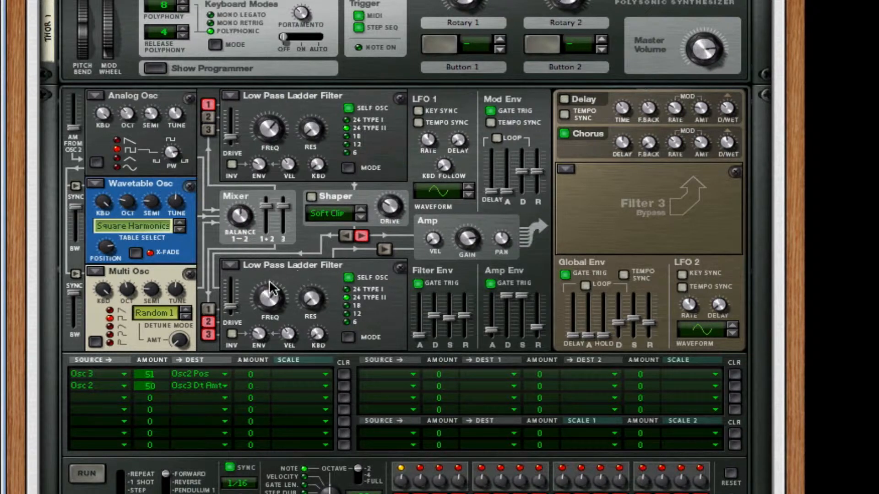
left_click_drag(270, 280, 276, 317)
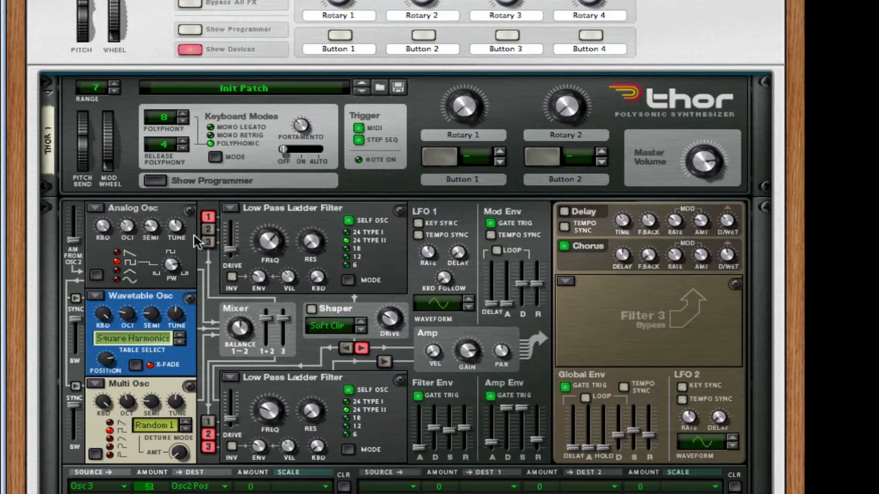
- Hide Thor's programmer and show the Combinator's programmer
scroll(567, 263, "down", 3)
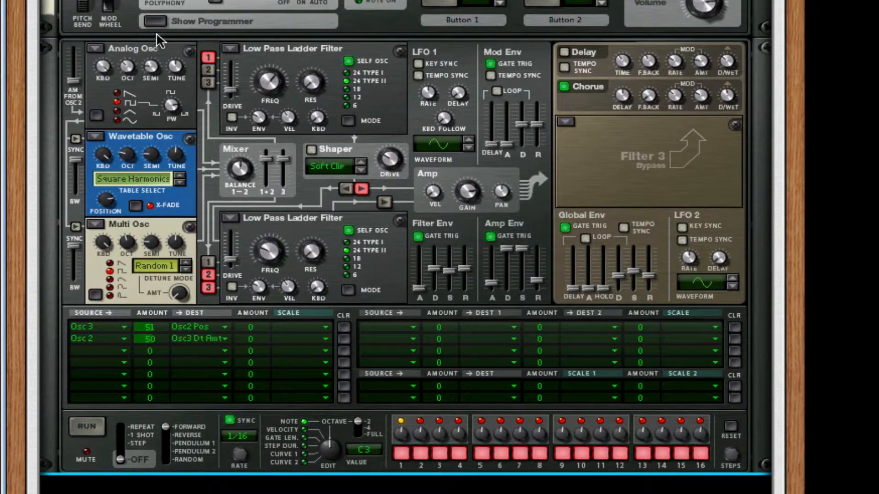
left_click(161, 21)
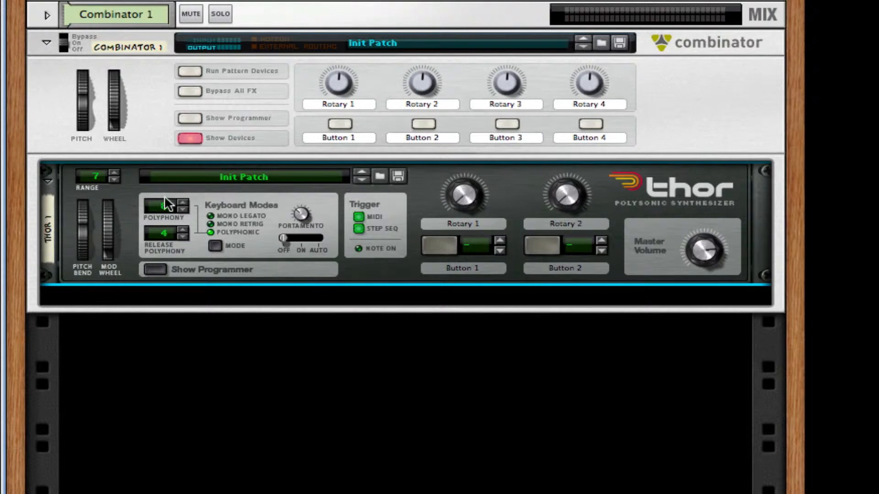
left_click(193, 118)
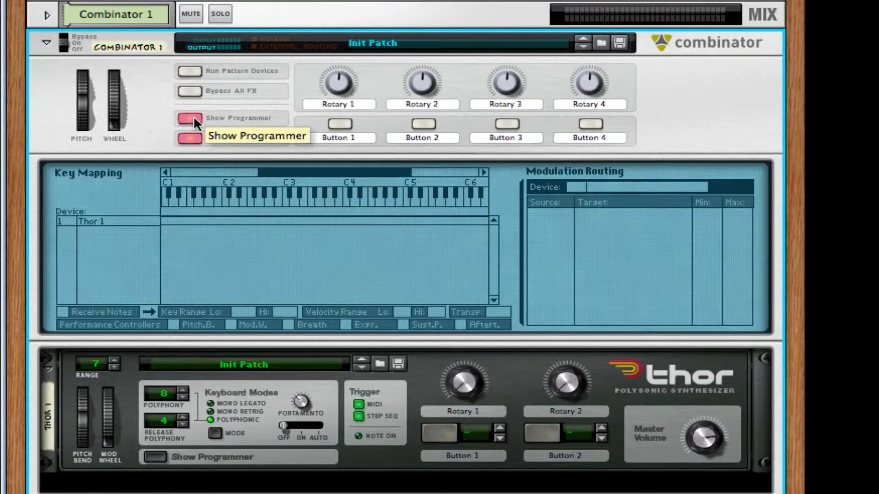
- Hide the Combinator's programmer, add an RV7000 Advanced Reverb after Thor, and lower its dry/wet mix and decay to low settings
left_click(193, 117)
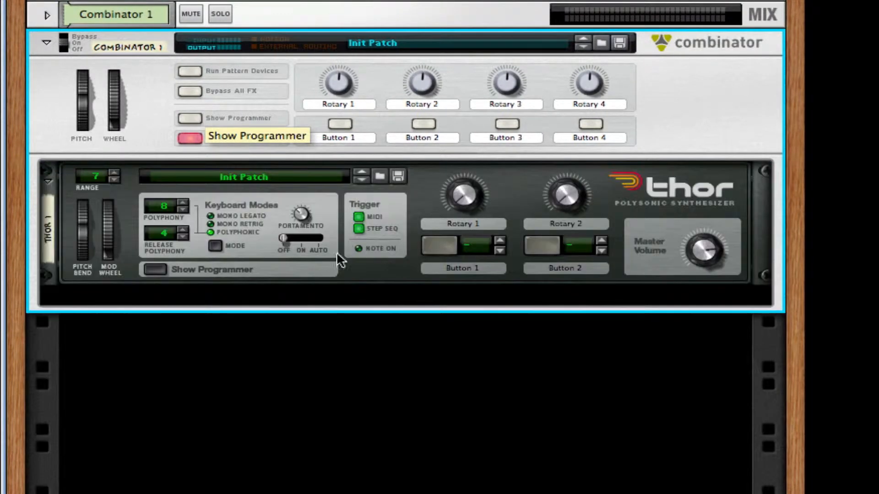
right_click(380, 275)
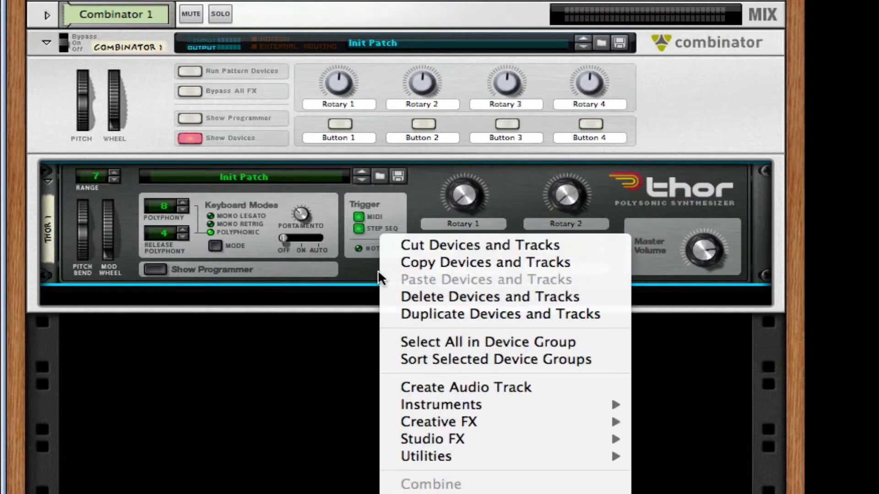
mouse_move(595, 439)
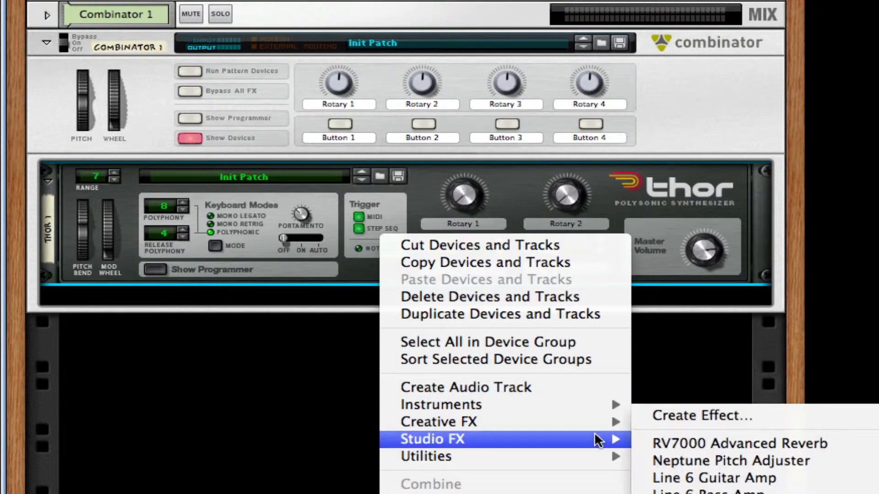
left_click(713, 441)
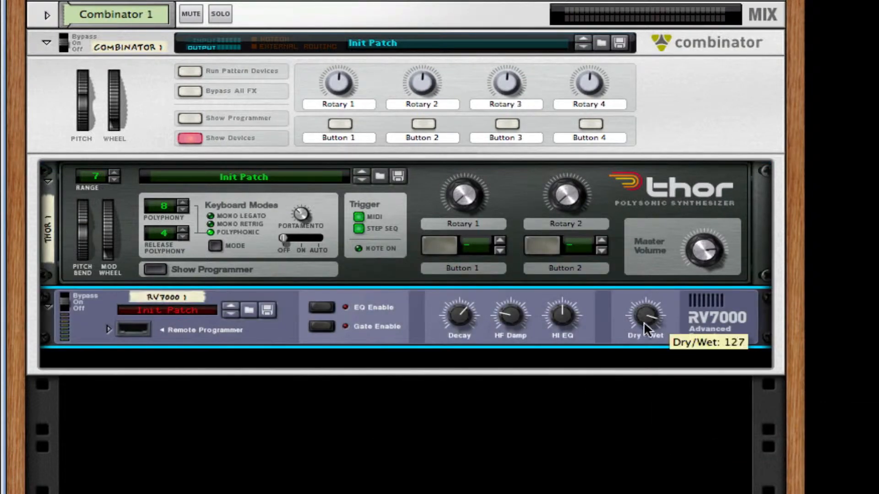
left_click_drag(646, 329, 627, 365)
left_click_drag(466, 321, 473, 362)
right_click(695, 302)
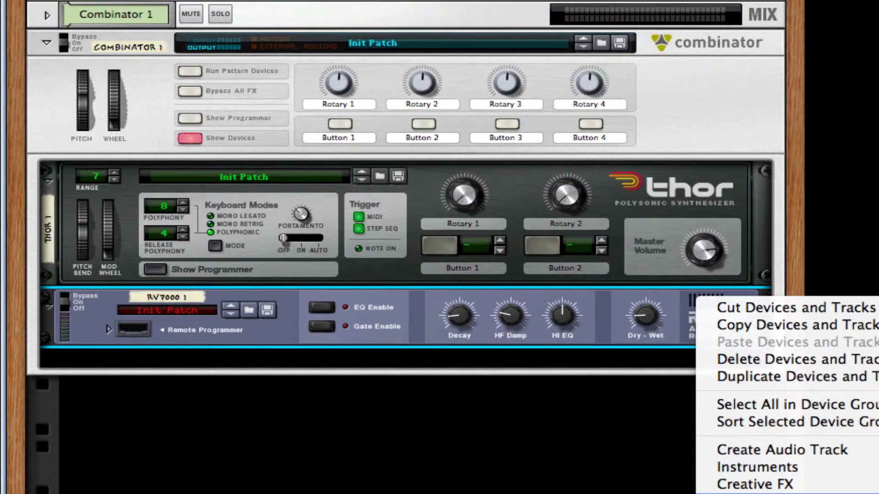
left_click(787, 493)
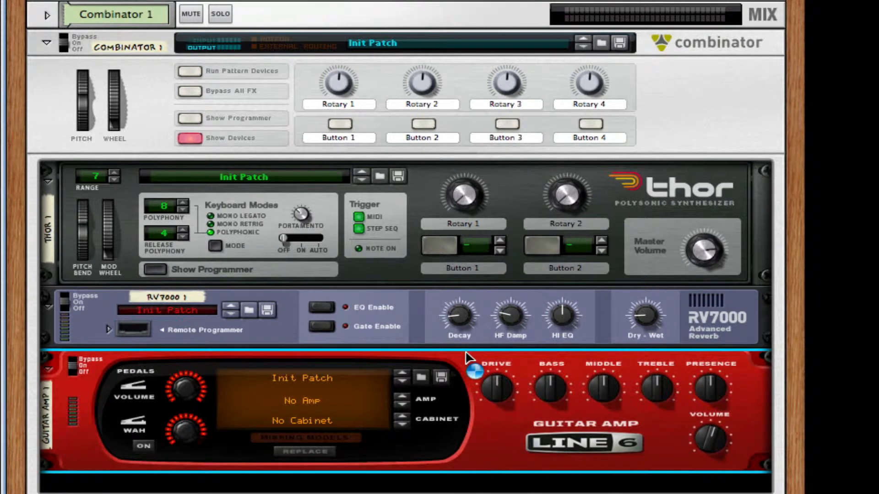
key("ctrl+z")
- Add a Line 6 Bass Amp after the RV7000 reverb
right_click(522, 341)
mouse_move(658, 492)
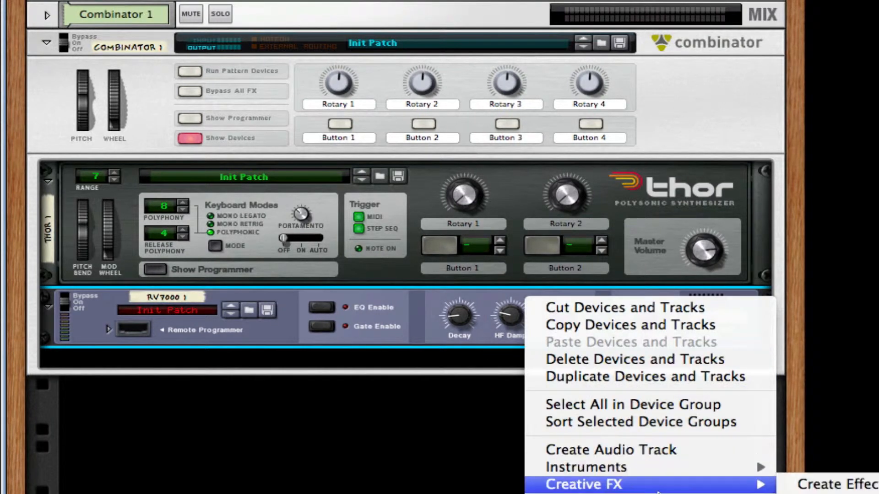
mouse_move(657, 428)
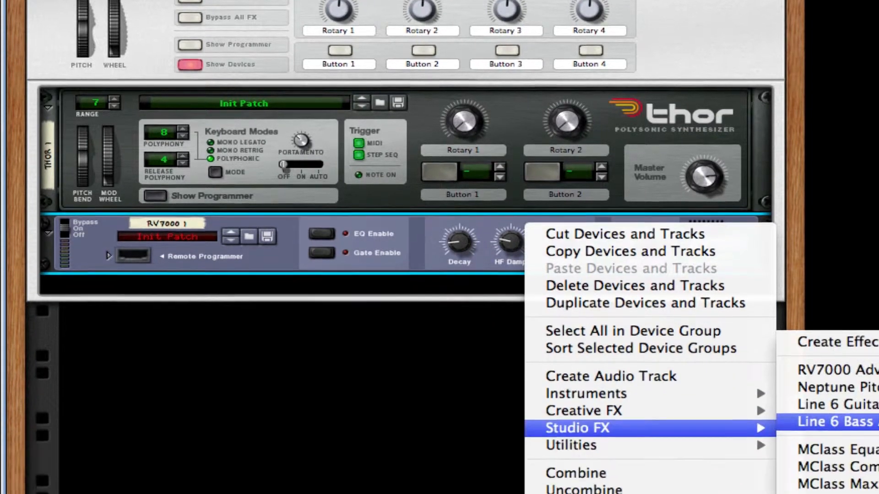
left_click(824, 421)
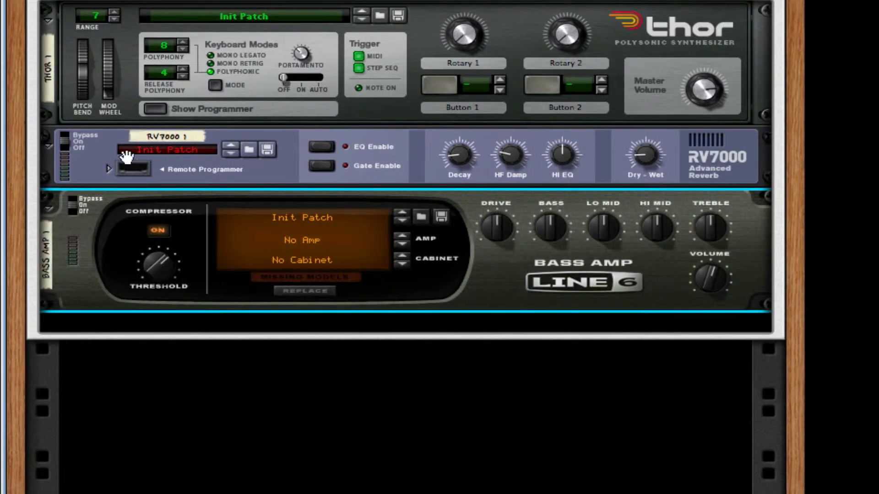
- Add a Scream 4 distortion after the bass amp and set its damage control to 40
right_click(549, 268)
mouse_move(666, 330)
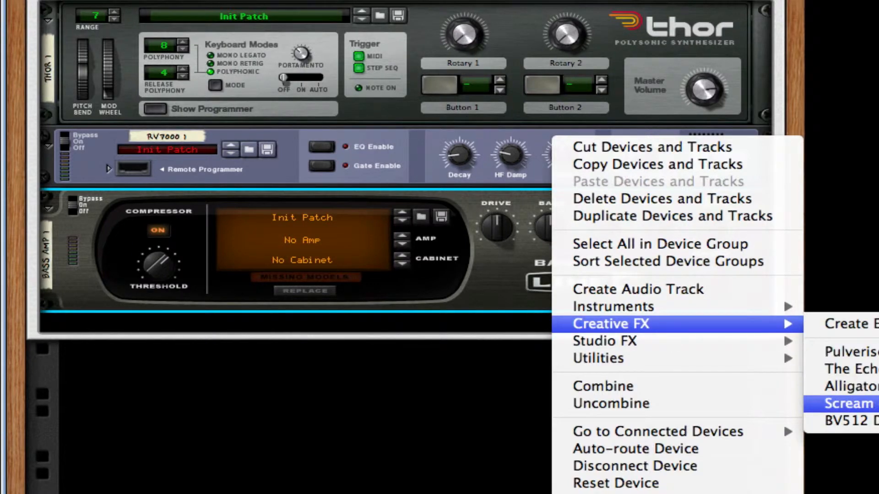
left_click(847, 403)
left_click_drag(151, 290, 146, 298)
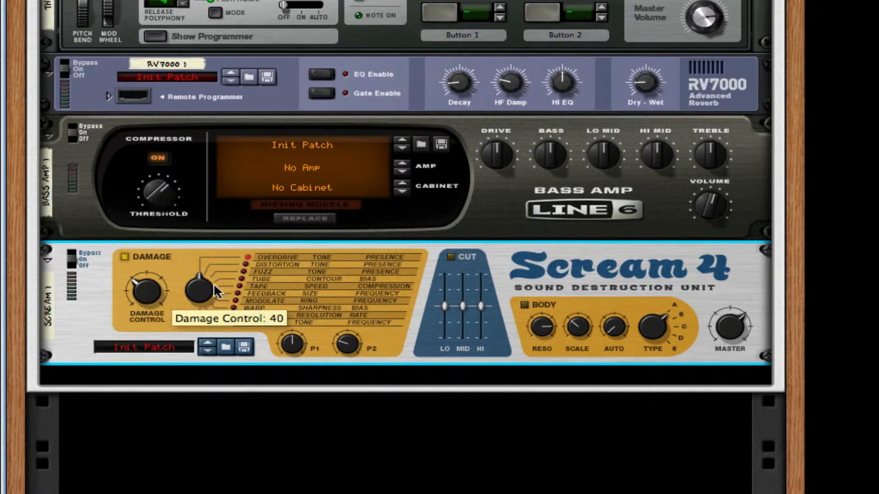
- Set the Scream 4 damage type to Digital, with P1 at maximum and P2 raised past halfway
left_click_drag(213, 288, 197, 209)
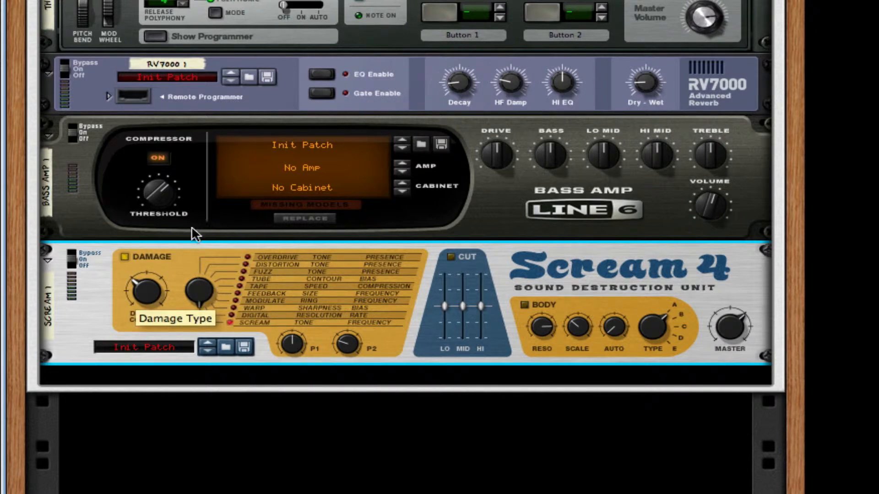
left_click_drag(207, 287, 207, 290)
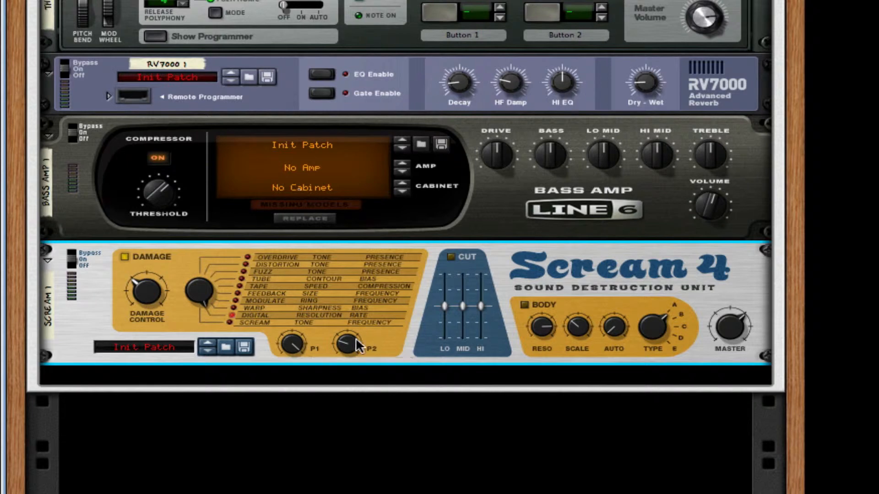
left_click_drag(347, 344, 364, 319)
- Enable the Scream 4 Body section, lower its resonance, raise scale and auto past halfway, and choose body type E
scroll(660, 263, "down", 3)
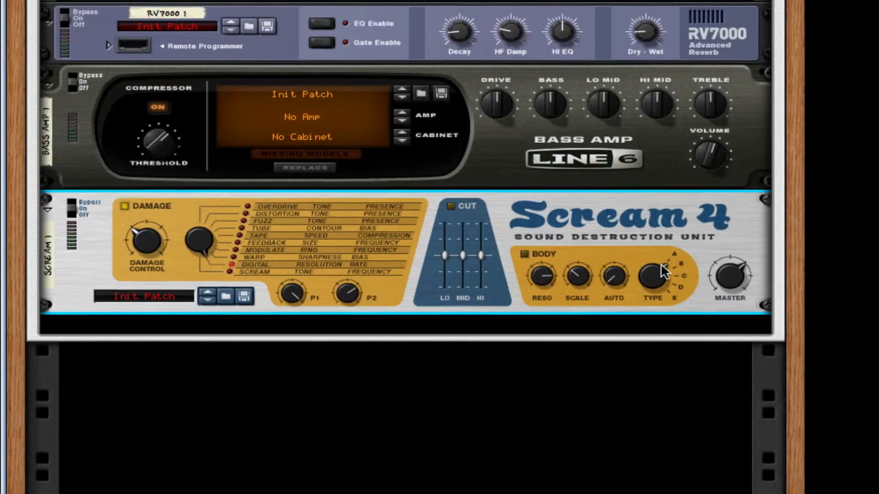
left_click(524, 254)
left_click_drag(541, 276, 526, 314)
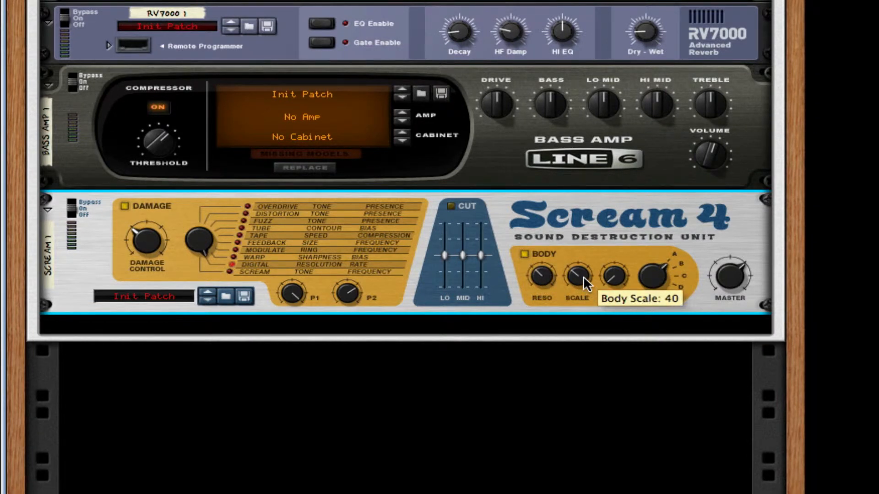
left_click_drag(583, 273, 616, 251)
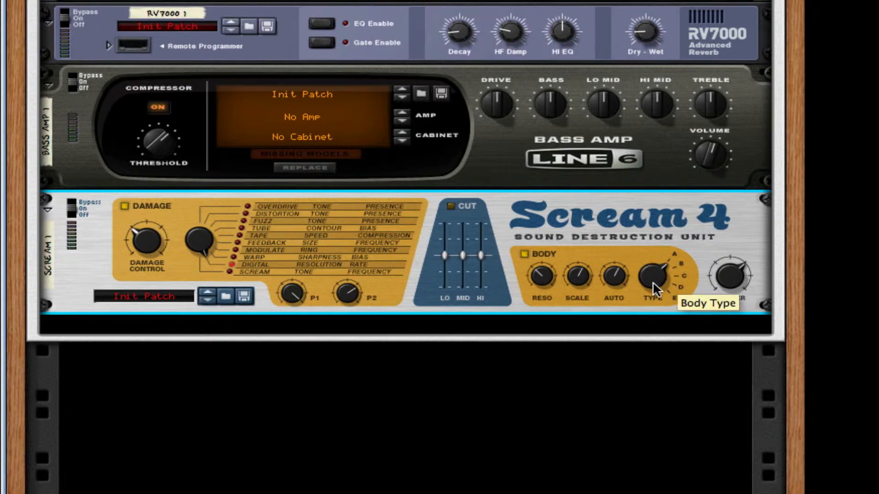
left_click_drag(652, 281, 659, 147)
- Add an MClass Equalizer after Scream 4 and enable its Lo Cut, Param 1, Param 2 and Hi Shelf bands
right_click(613, 219)
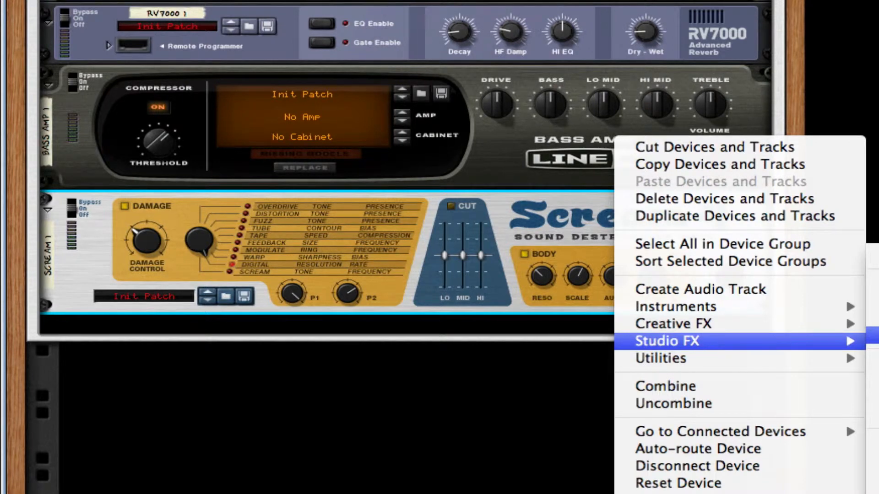
left_click(874, 364)
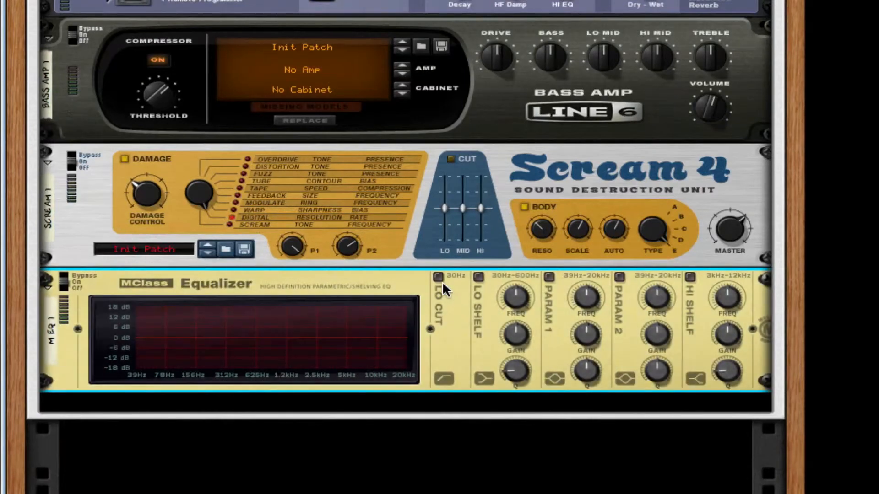
left_click(438, 276)
left_click(551, 277)
left_click(620, 276)
left_click(690, 277)
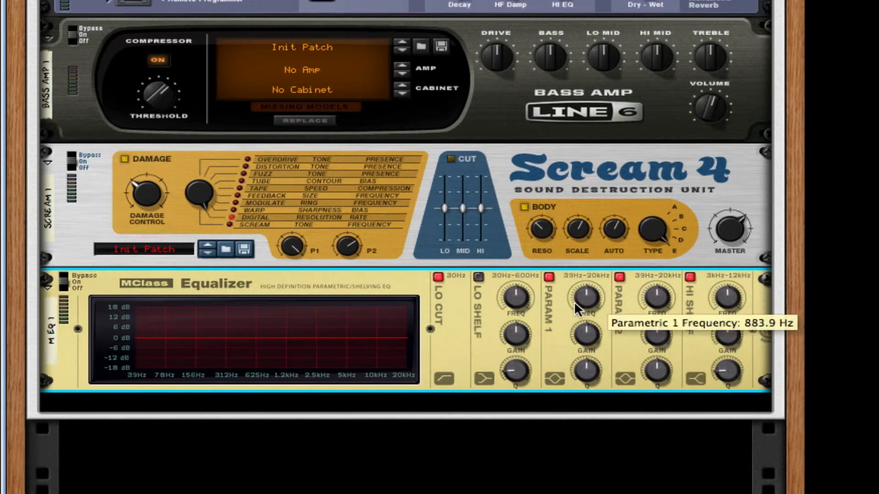
- Cut narrow notches with Param 1 near 156 Hz and Param 2 near 2.5 kHz, using about -18 dB gain and maximum Q
left_click_drag(574, 295, 591, 352)
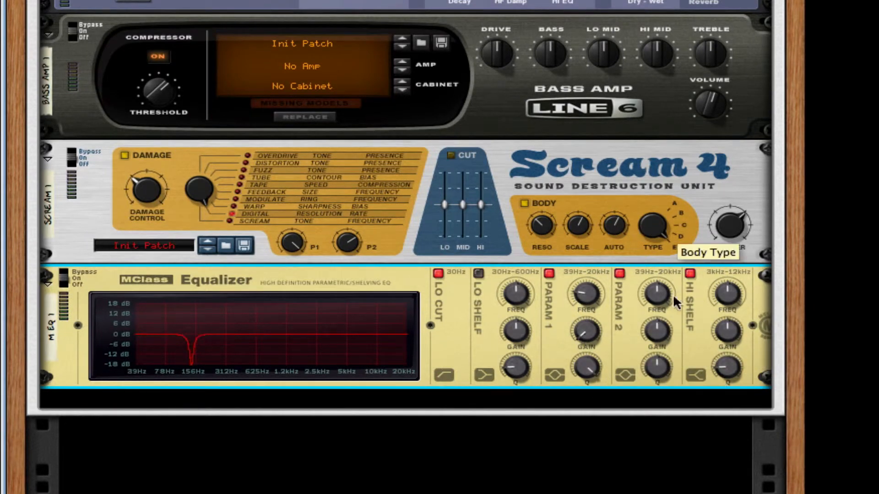
left_click_drag(661, 290, 663, 287)
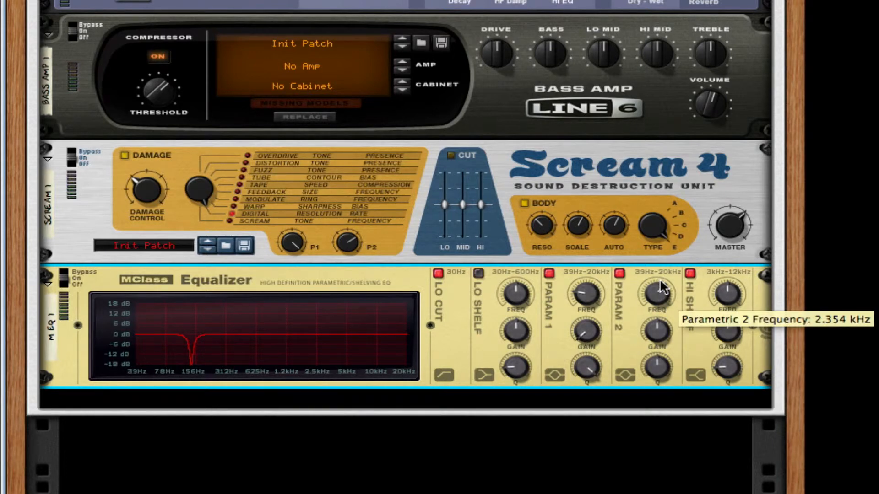
left_click_drag(657, 330, 646, 431)
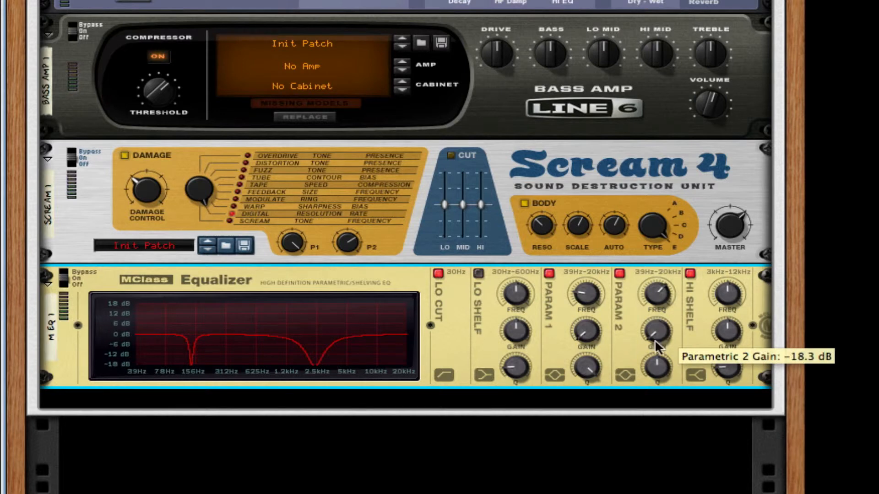
left_click_drag(656, 366, 657, 348)
- Boost the equalizer's Hi Shelf gain to about 4 dB and raise its Q to maximum
scroll(681, 283, "down", 3)
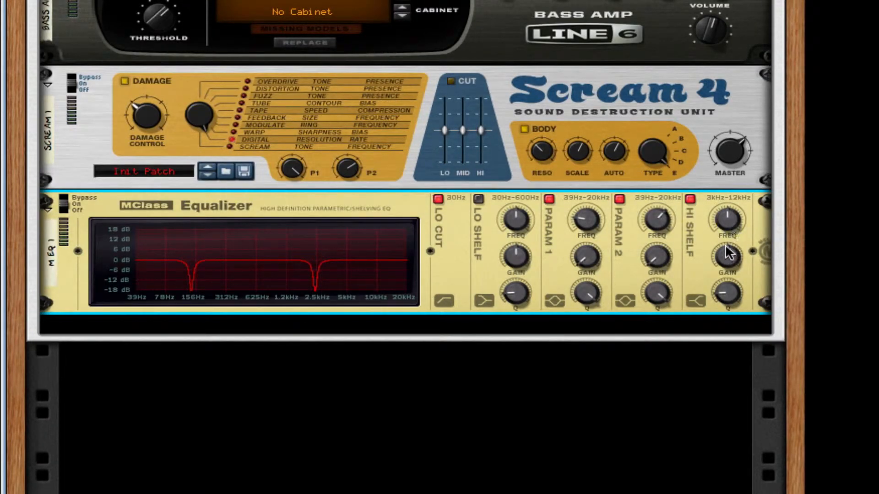
left_click_drag(724, 248, 728, 253)
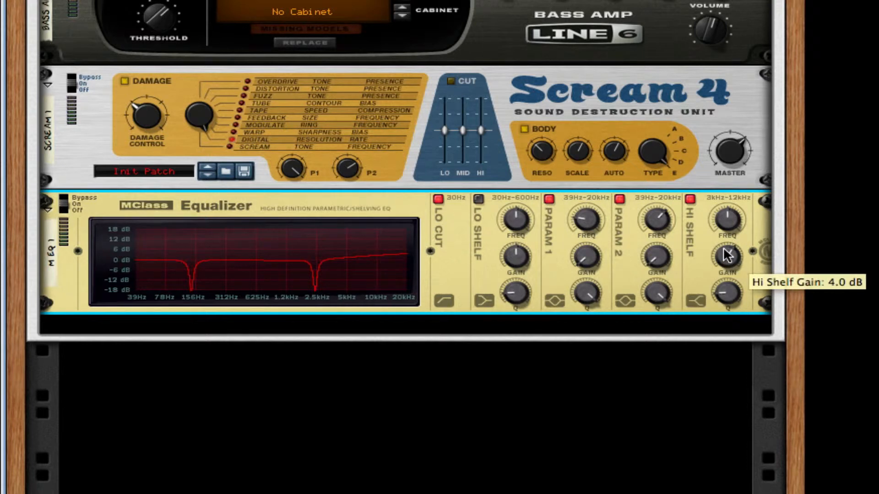
left_click_drag(728, 294, 728, 289)
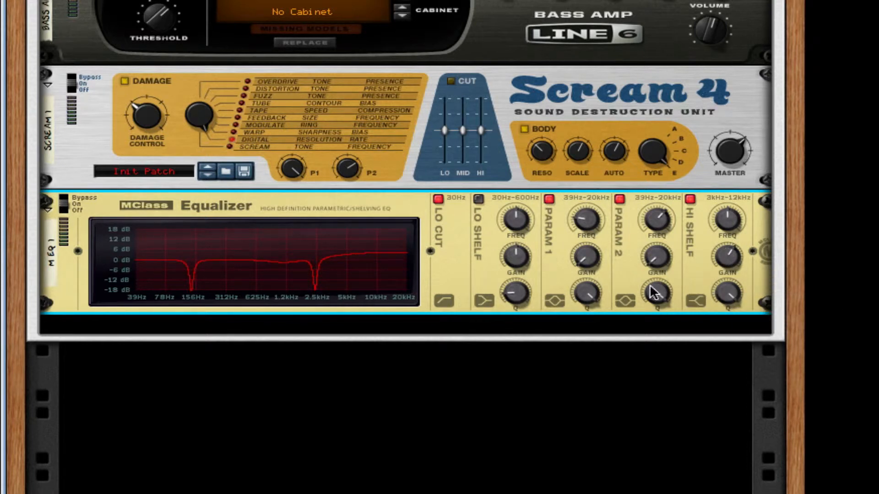
- Add a Pulveriser after the equalizer, set its filter mode to Comb, and set the filter peak to about 54%
right_click(685, 272)
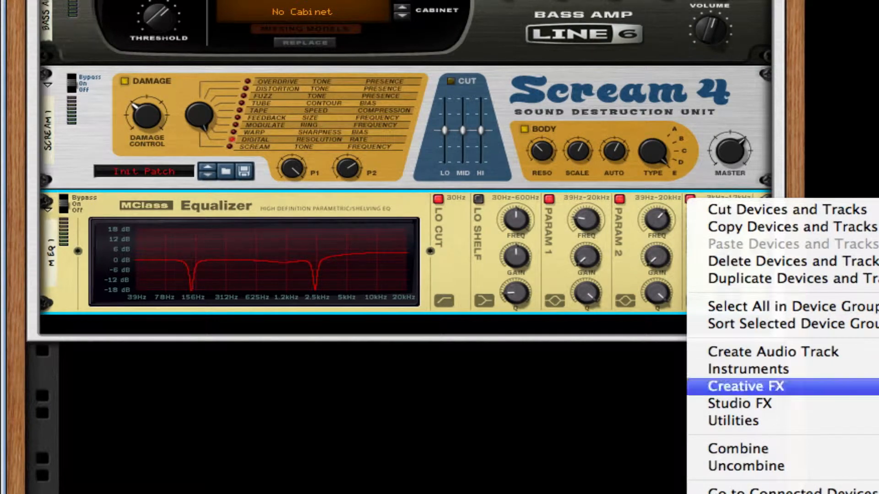
left_click(875, 386)
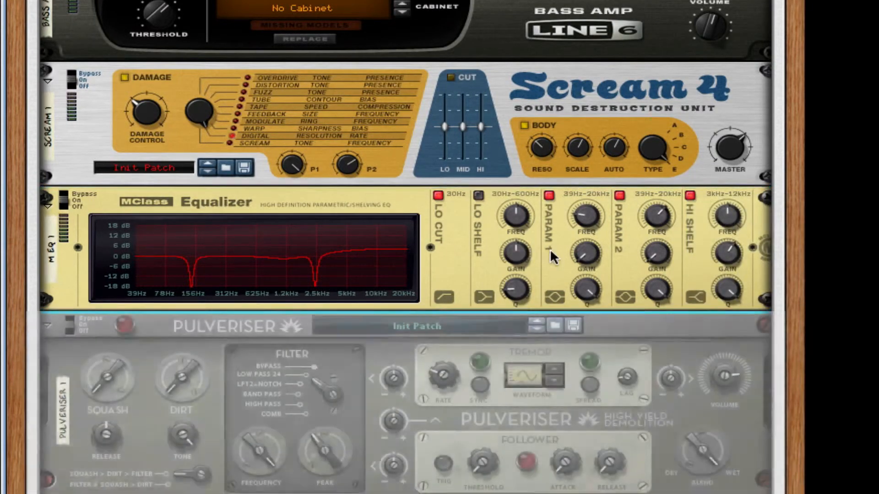
scroll(550, 249, "down", 5)
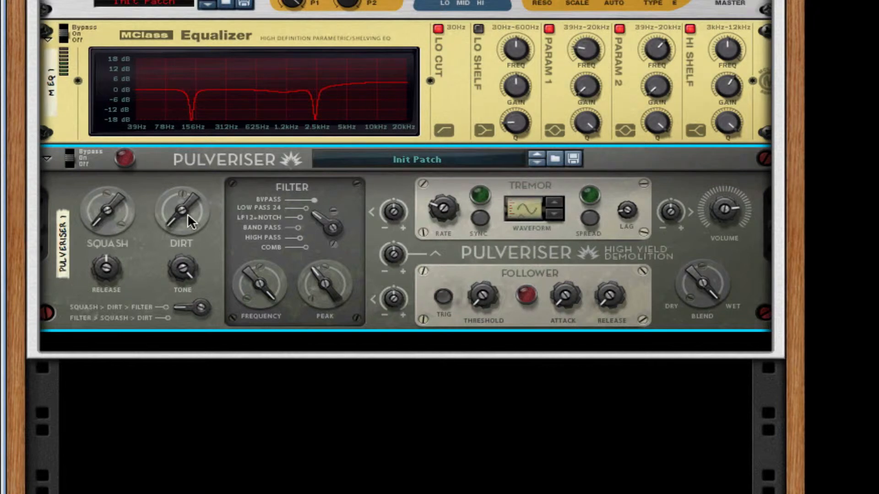
mouse_move(188, 213)
left_click_drag(314, 212, 314, 251)
left_click_drag(321, 283, 319, 273)
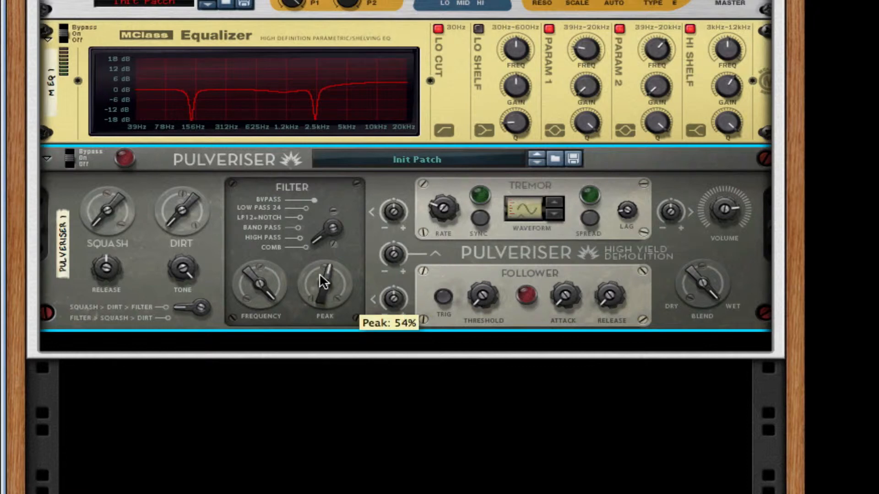
- Raise the Pulveriser's squash well past halfway and its dirt to just under halfway
left_click_drag(179, 208, 177, 192)
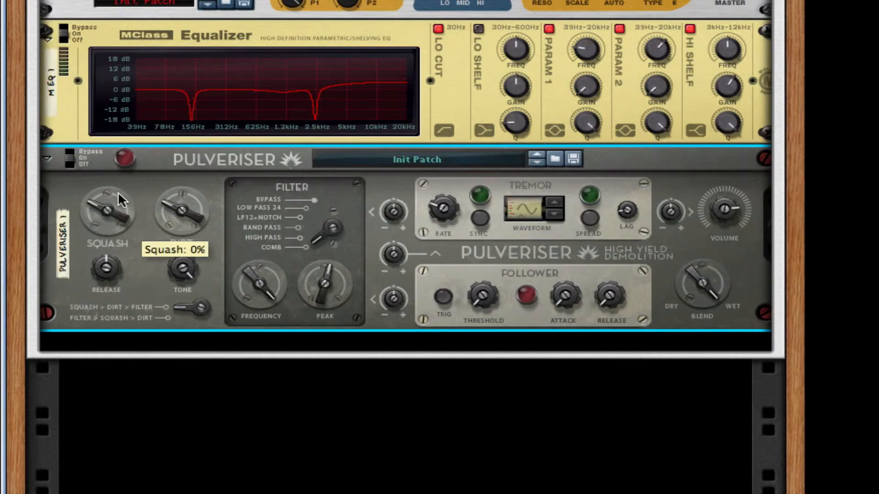
left_click_drag(117, 192, 120, 183)
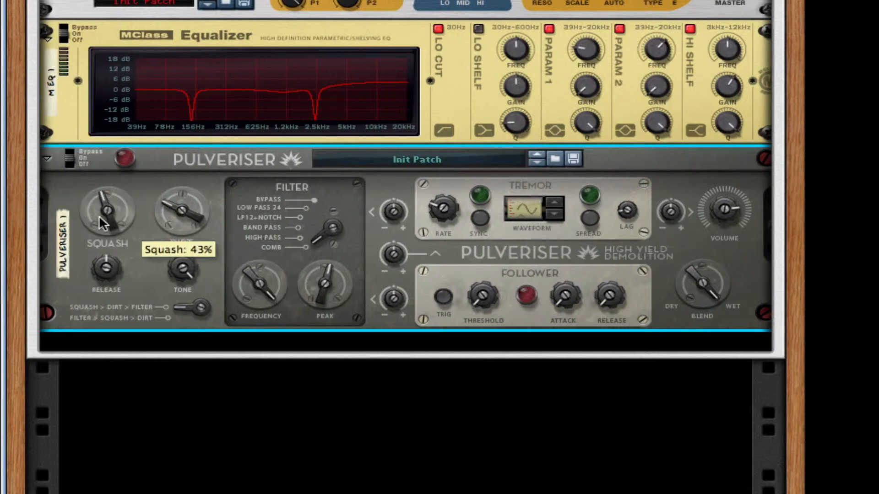
left_click_drag(99, 215, 100, 200)
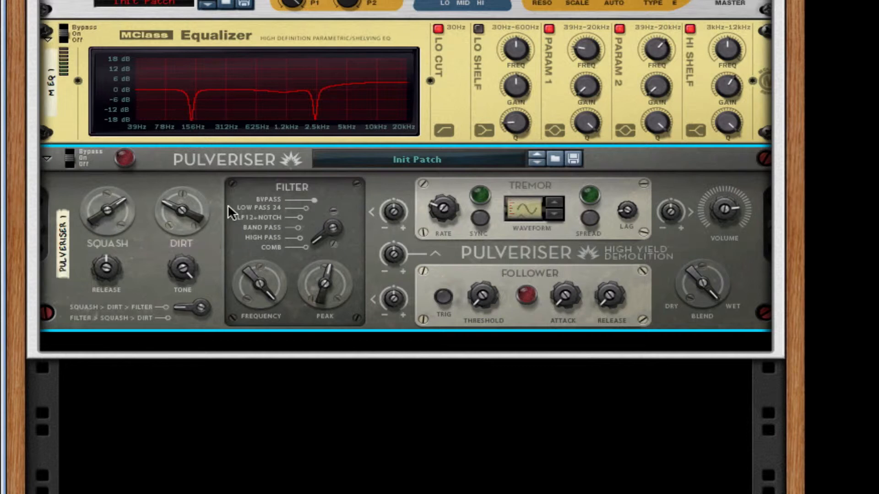
left_click_drag(191, 216, 192, 202)
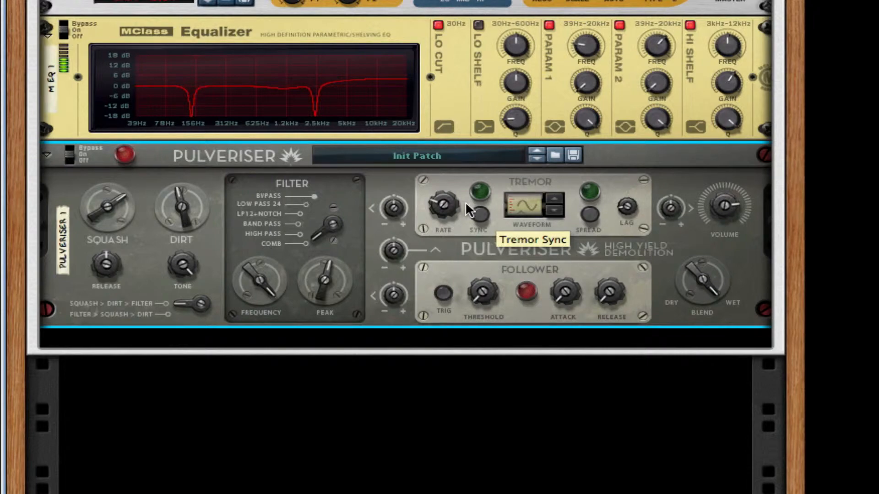
scroll(486, 224, "up", 3)
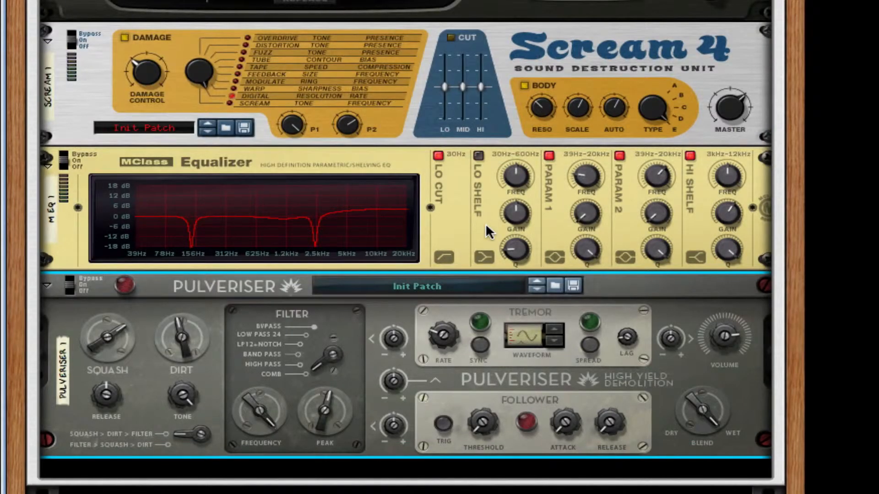
scroll(487, 232, "down", 1)
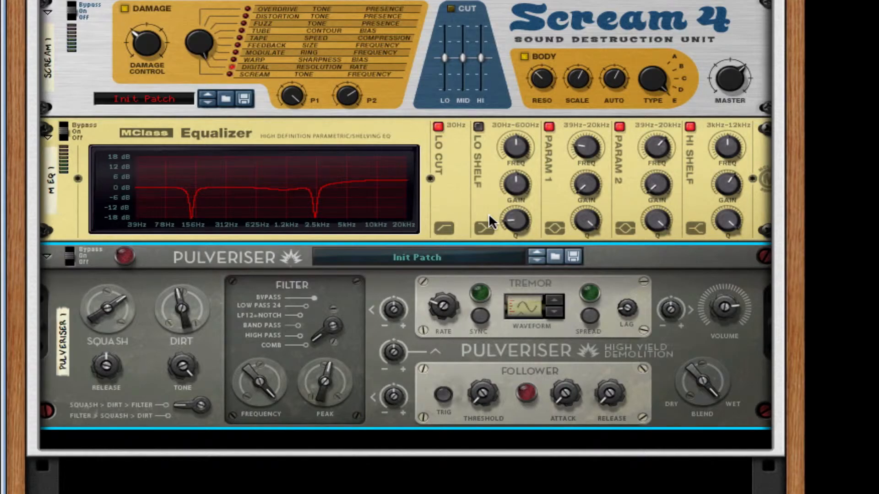
- On the back of the rack, connect a CV cable to the Pulveriser's Follower modulation output
key("Tab")
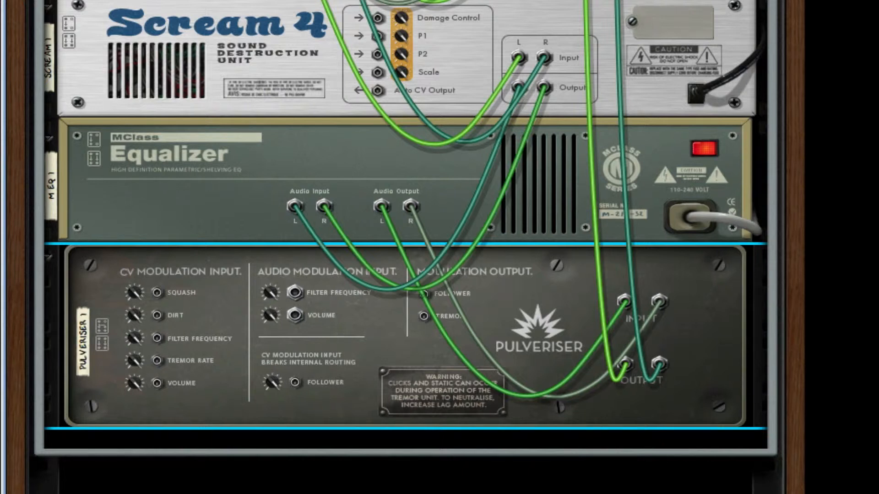
left_click_drag(378, 90, 426, 298)
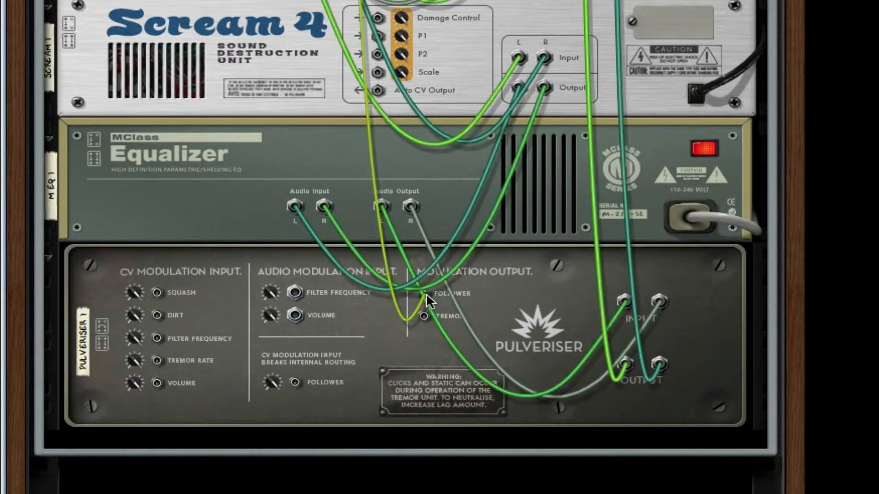
key("Tab")
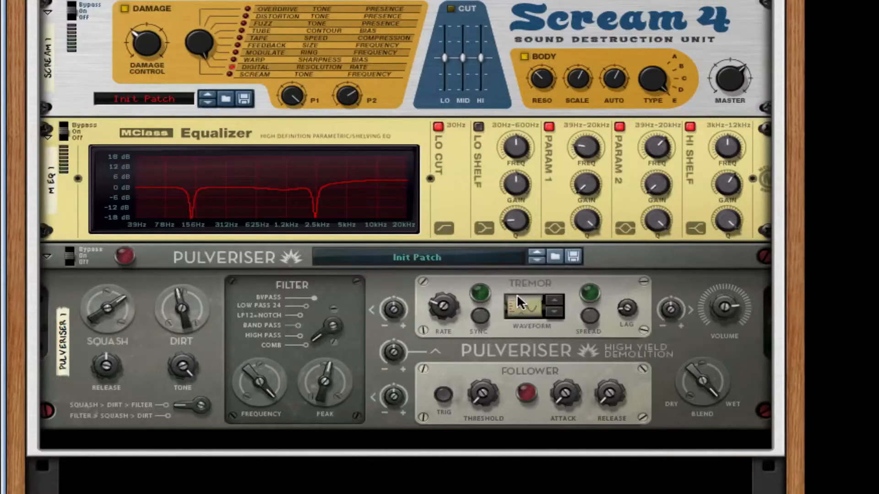
- Set up the Pulveriser's Tremor with slightly more volume modulation, tempo sync on, a faster rate, and Spread enabled
left_click_drag(665, 308, 668, 312)
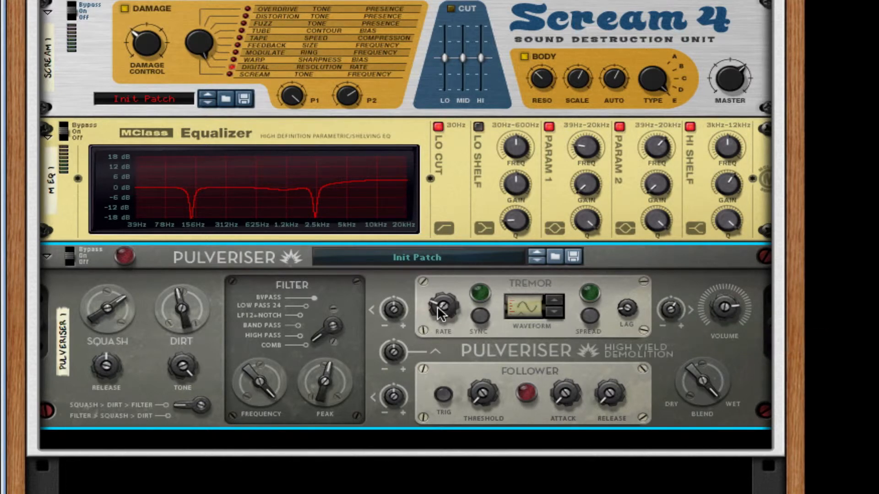
left_click(478, 318)
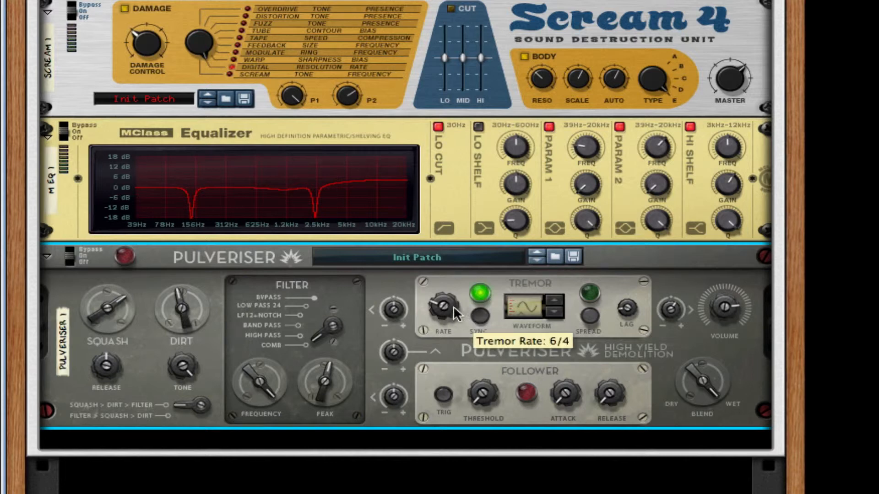
left_click_drag(453, 306, 462, 284)
left_click(590, 316)
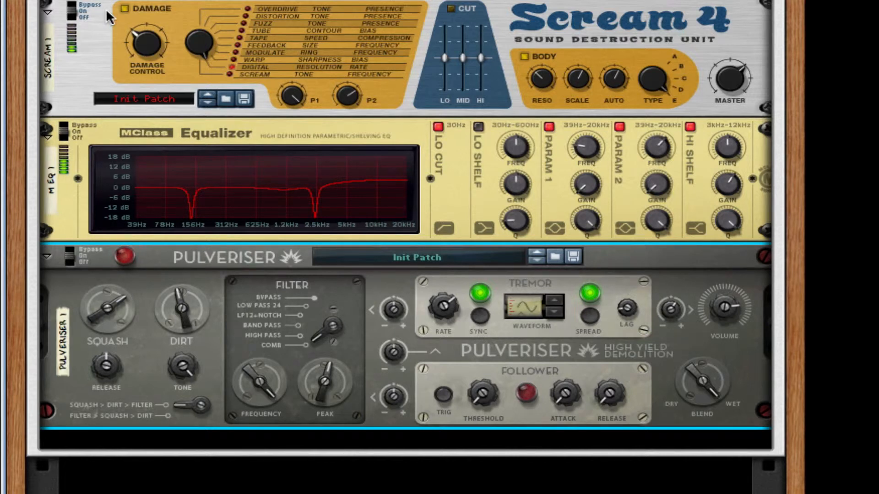
- Raise the Scream 4's P2 parameter to maximum
left_click_drag(347, 94, 347, 68)
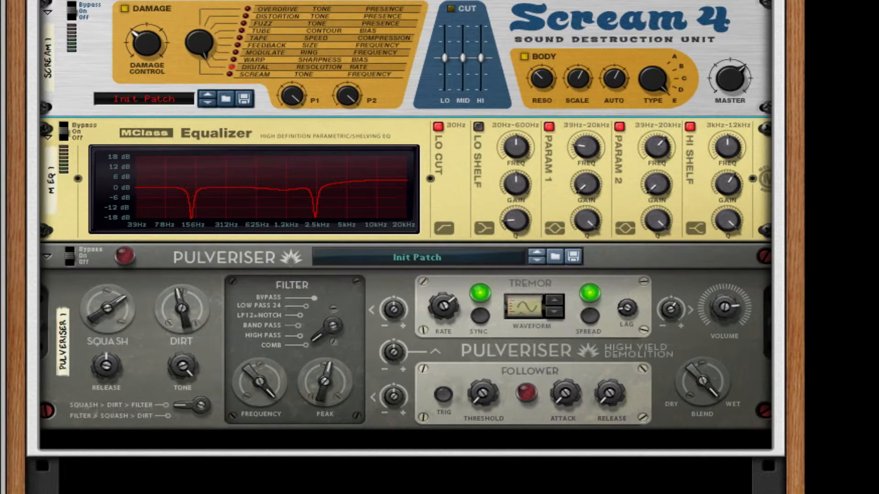
scroll(511, 54, "up", 10)
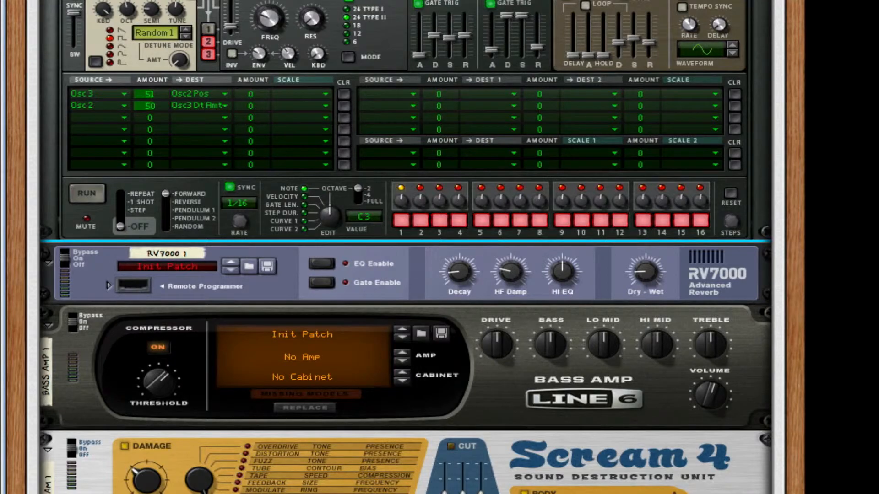
- Add an MClass Maximizer after the Pulveriser in the Combinator
scroll(603, 142, "down", 10)
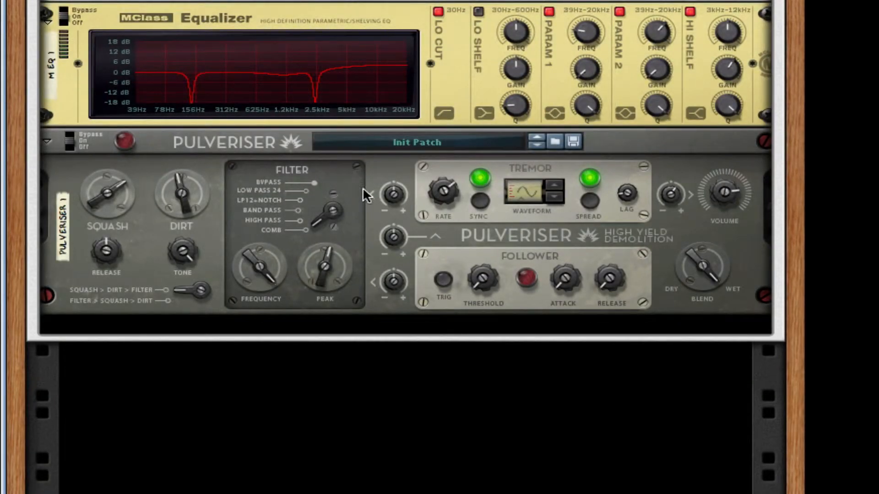
right_click(513, 231)
mouse_move(639, 342)
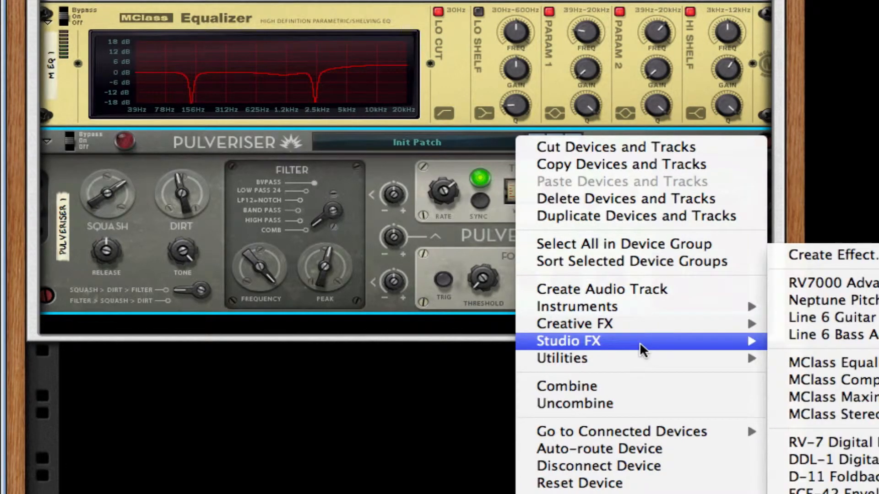
left_click(824, 397)
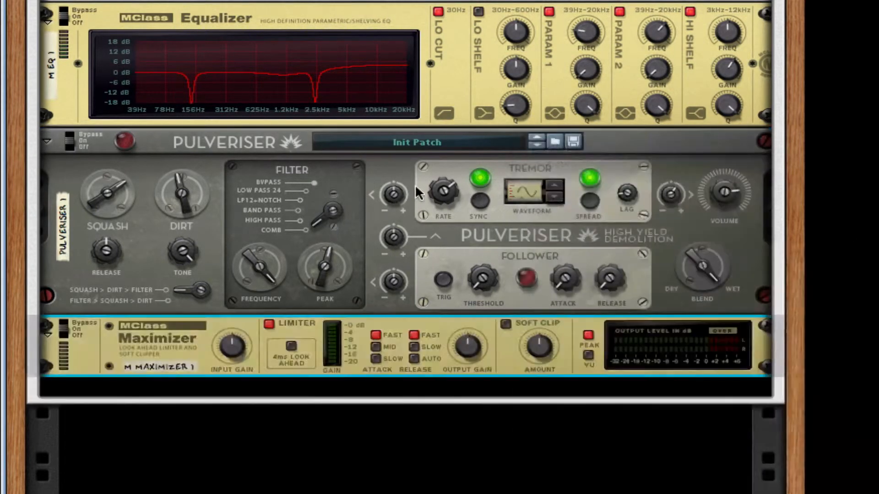
- Turn off the Maximizer's limiter, set its release speed to Auto, and enable Soft Clip with a raised amount
scroll(417, 192, "down", 1)
left_click(269, 261)
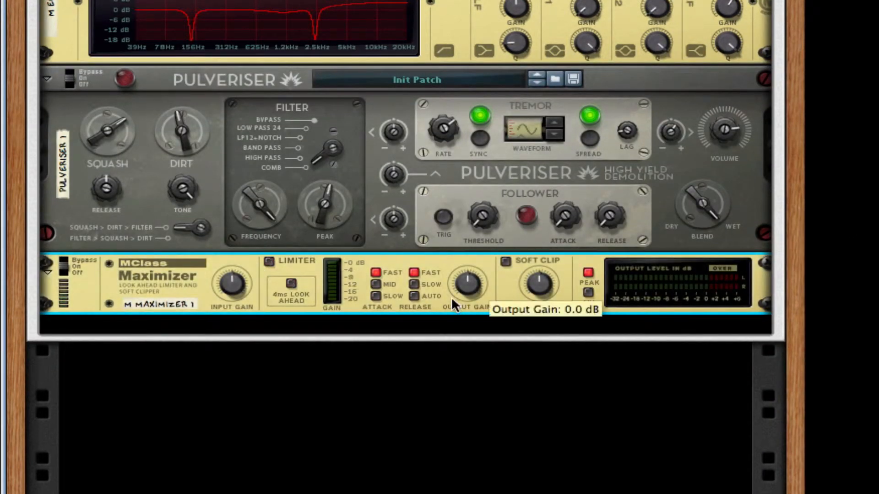
left_click(413, 296)
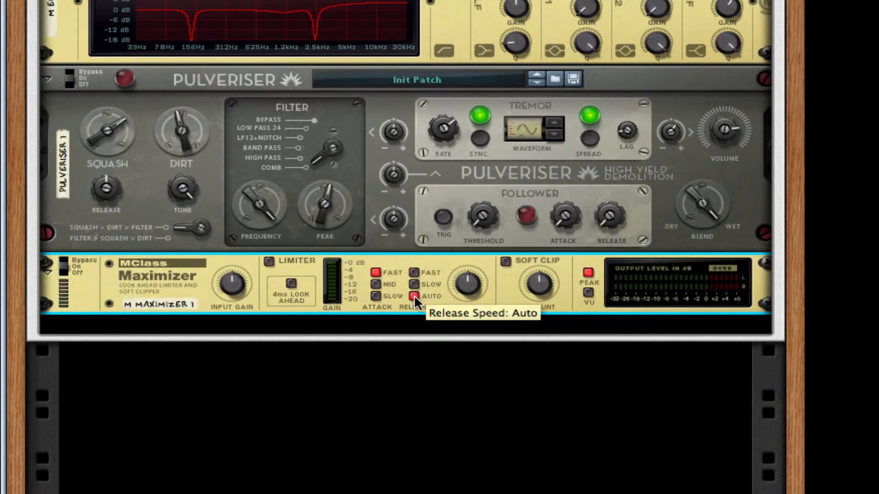
left_click(506, 261)
left_click_drag(548, 287, 548, 271)
- Add a second Line 6 Bass Amp after the Maximizer
right_click(575, 292)
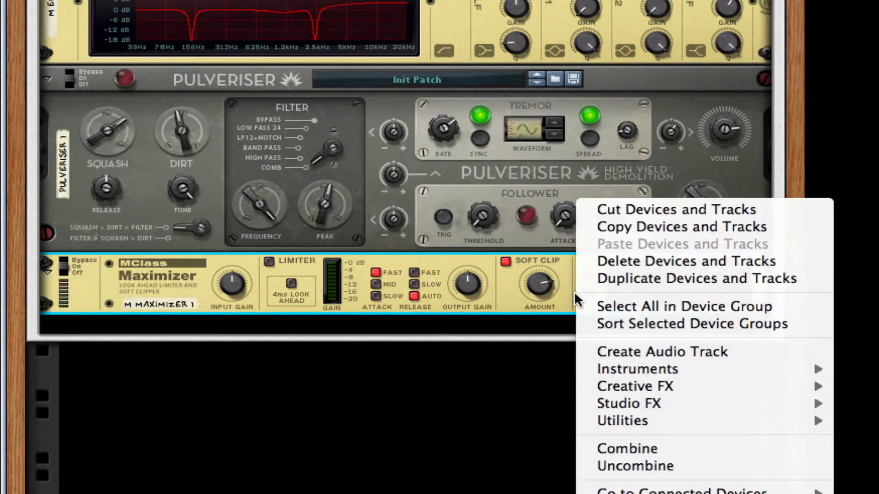
mouse_move(746, 405)
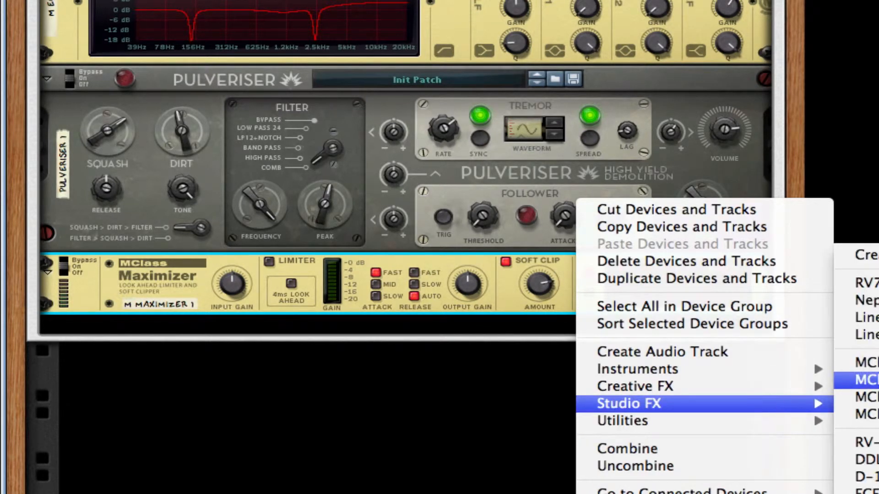
left_click(855, 334)
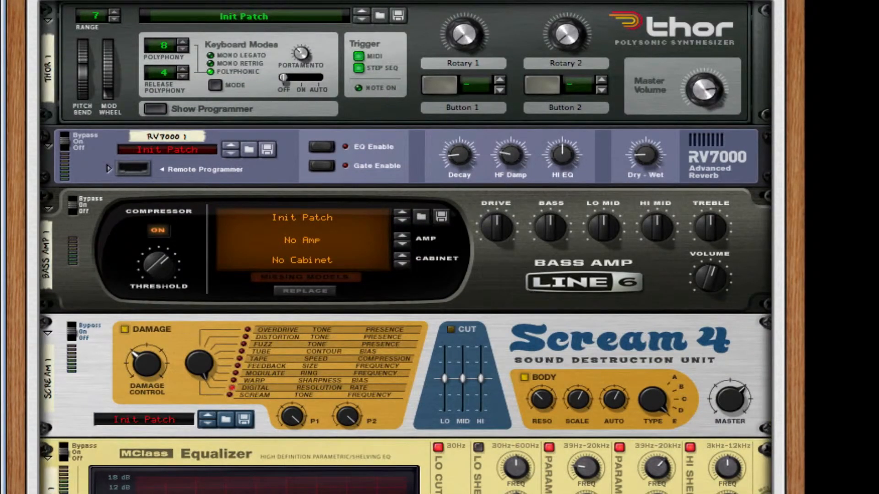
- Show the Combinator's programmer and route Button 1 to Thor 1's Filter2ToAmplifier Enable
scroll(227, 120, "up", 5)
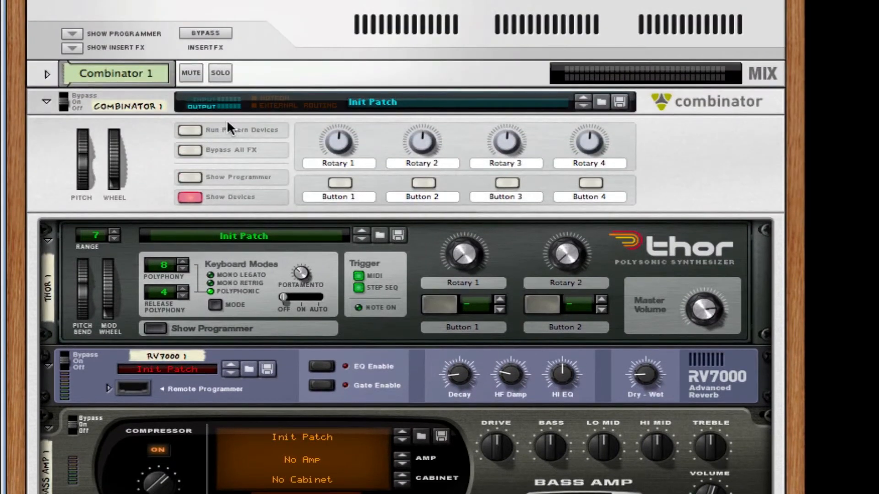
left_click(190, 177)
scroll(298, 187, "down", 3)
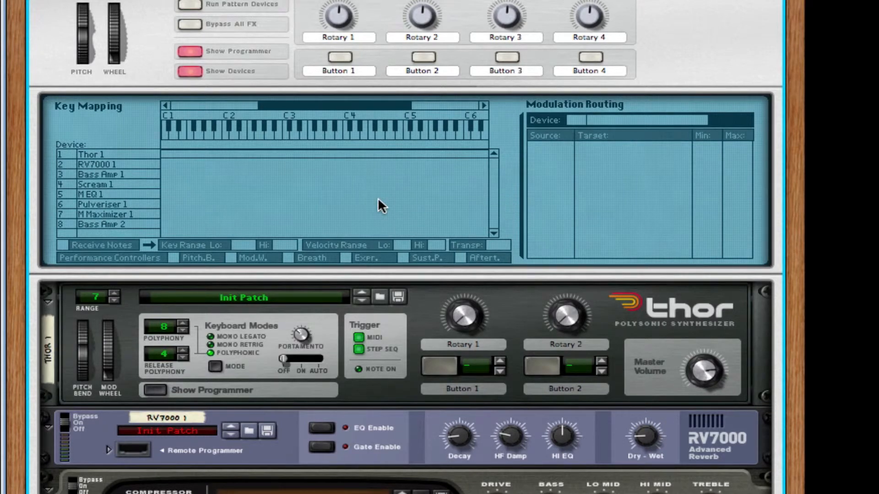
left_click(108, 154)
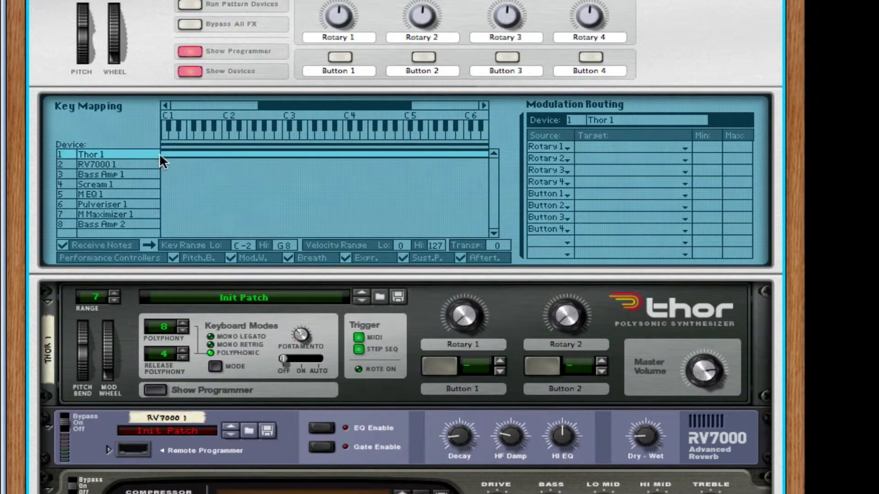
left_click(597, 194)
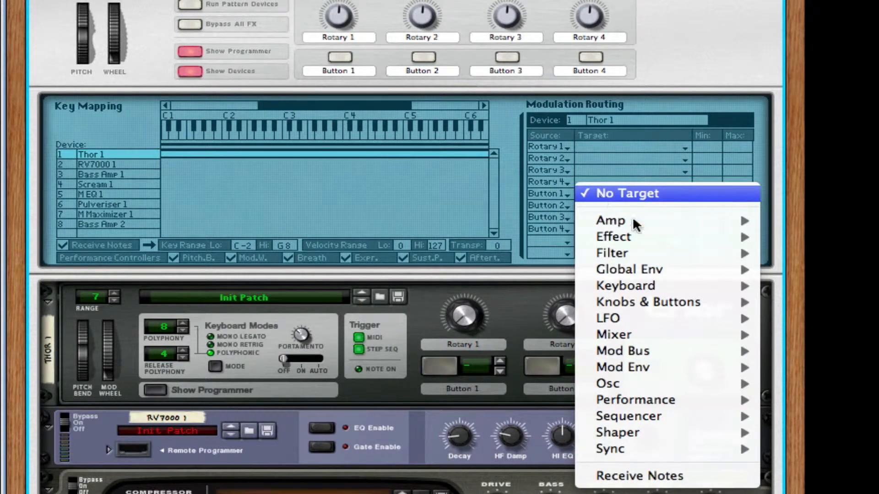
mouse_move(709, 382)
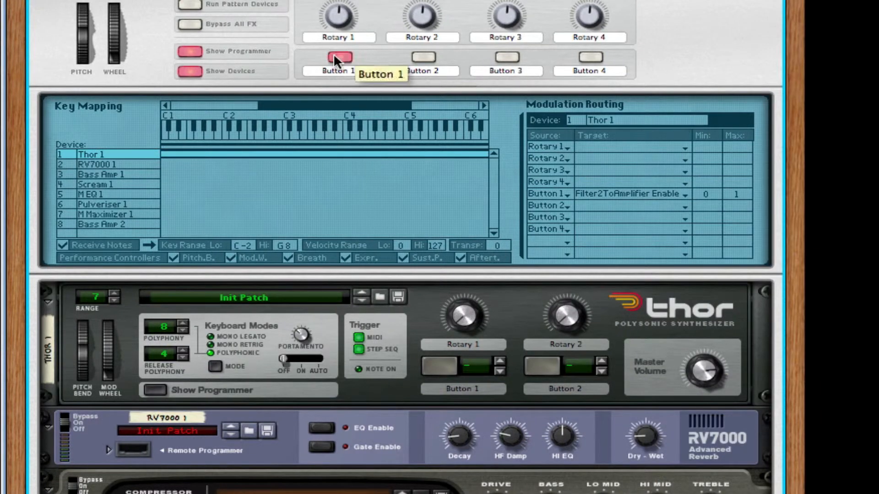
- Rename the Combinator's Button 1 to Bass and Button 2 to Grit
double_click(335, 69)
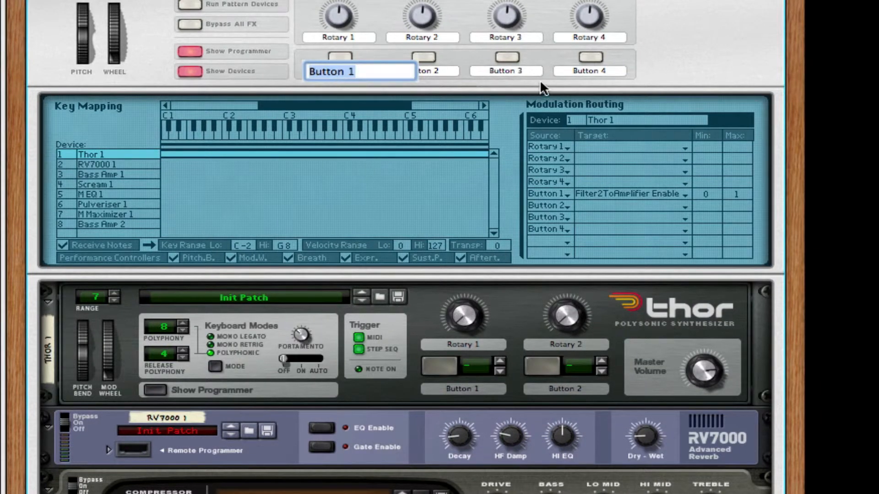
type("Bass")
key("Return")
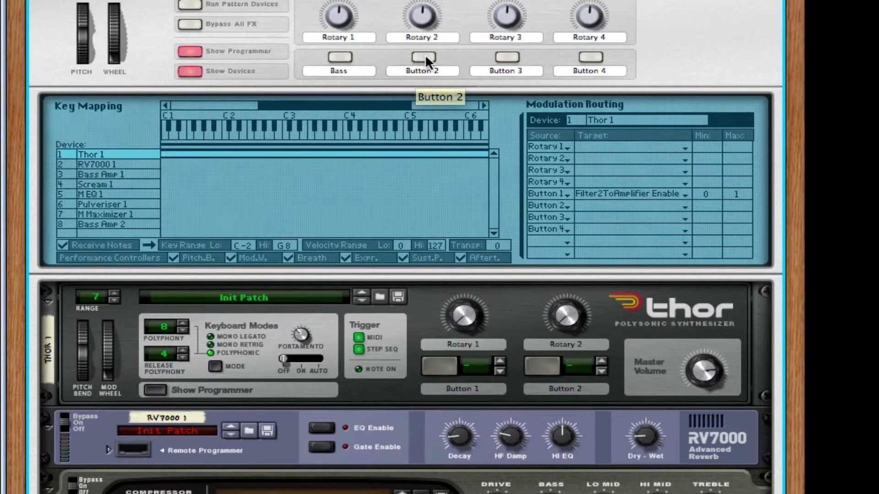
double_click(429, 69)
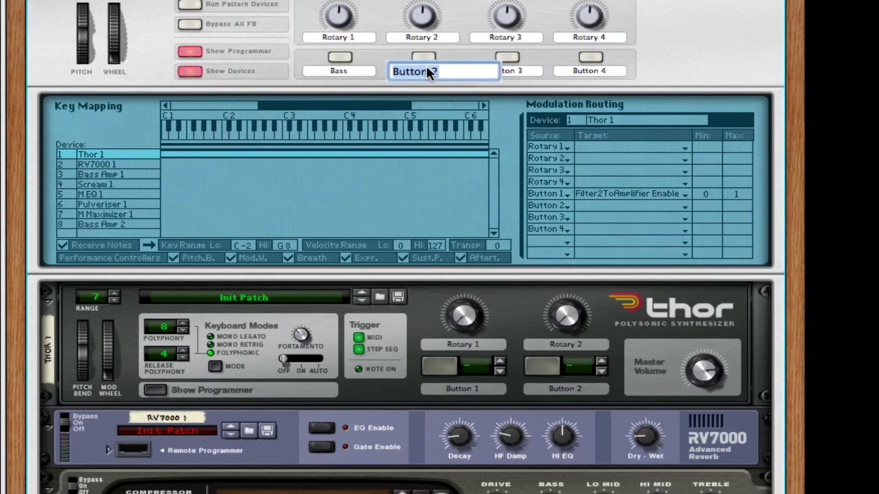
type("Grit")
key("Return")
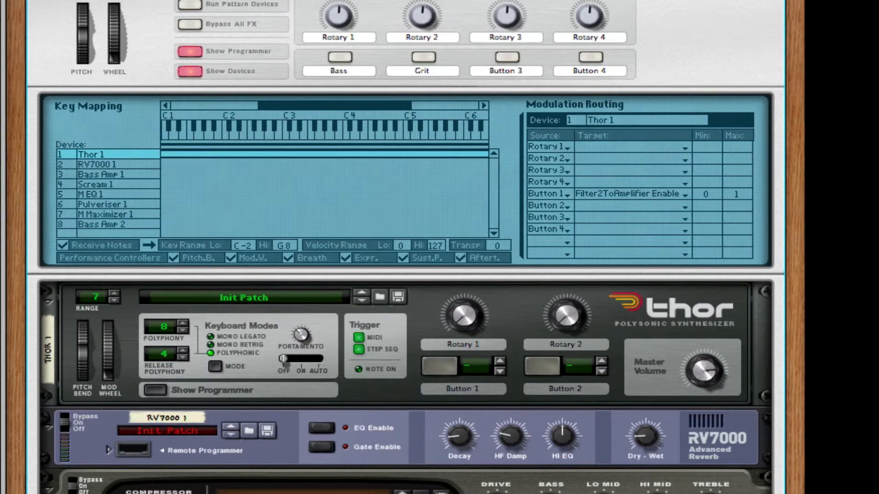
- Inspect the filter-to-amplifier and oscillator-to-filter routing switches in Thor's programmer, and close it again
scroll(412, 248, "down", 2)
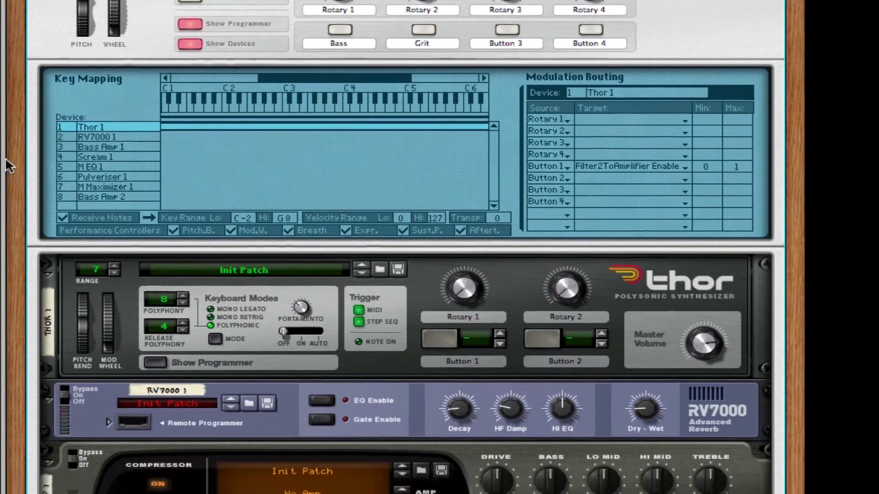
left_click(155, 339)
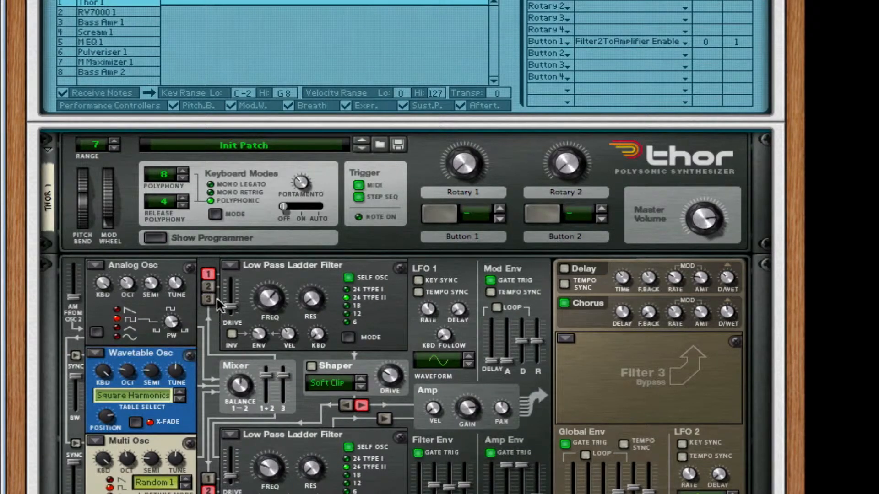
left_click(385, 420)
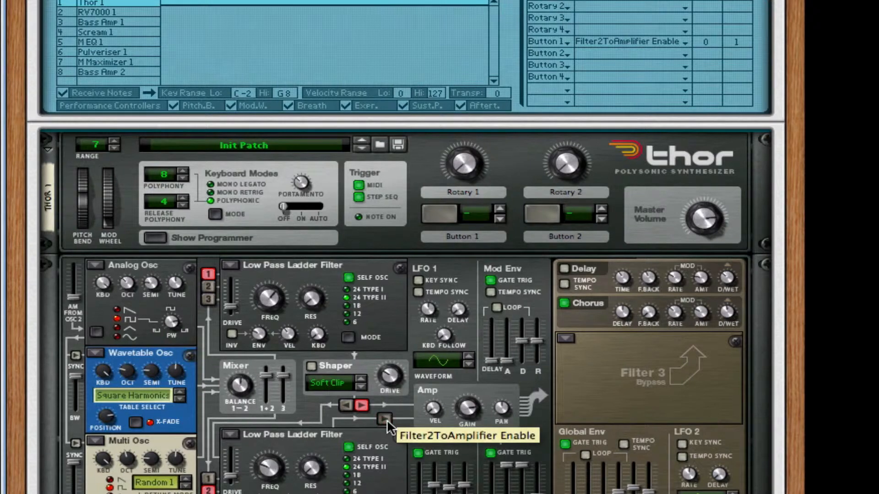
left_click(386, 420)
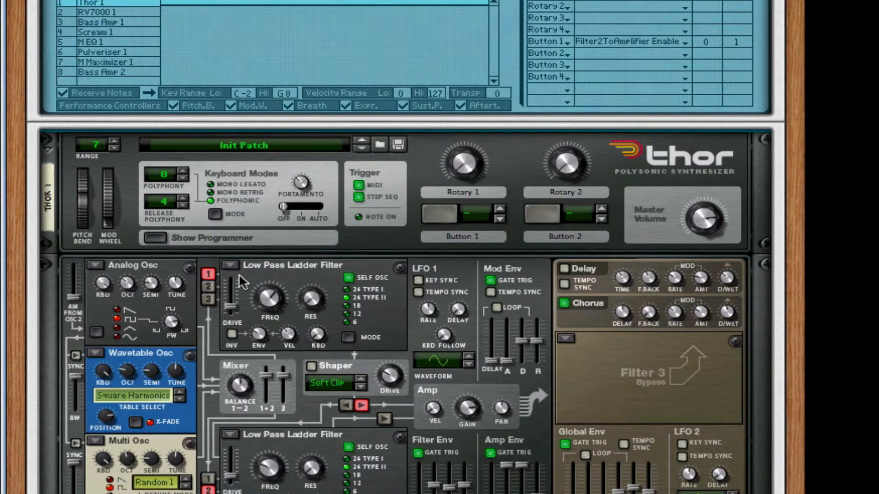
scroll(175, 197, "up", 1)
left_click(164, 292)
- Route the Combinator's Button 2 to Thor 1's Osc 2 To Filter 1 Enable
scroll(509, 209, "up", 2)
scroll(622, 188, "up", 2)
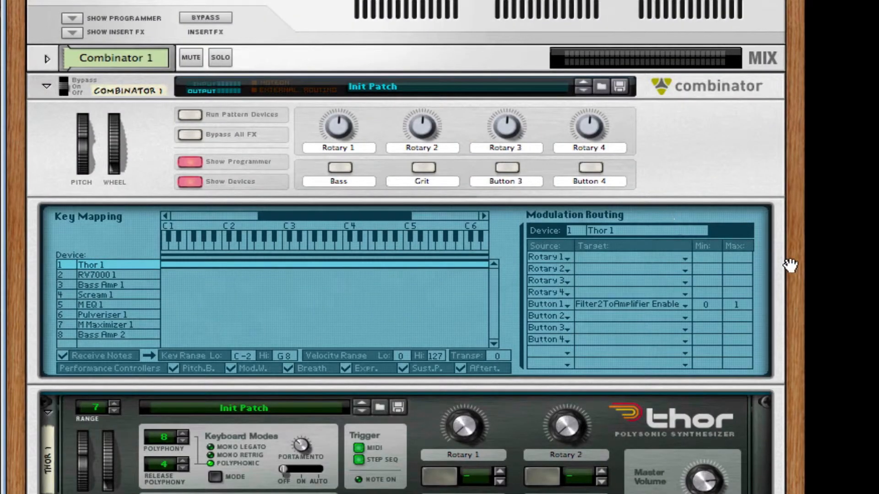
left_click(603, 317)
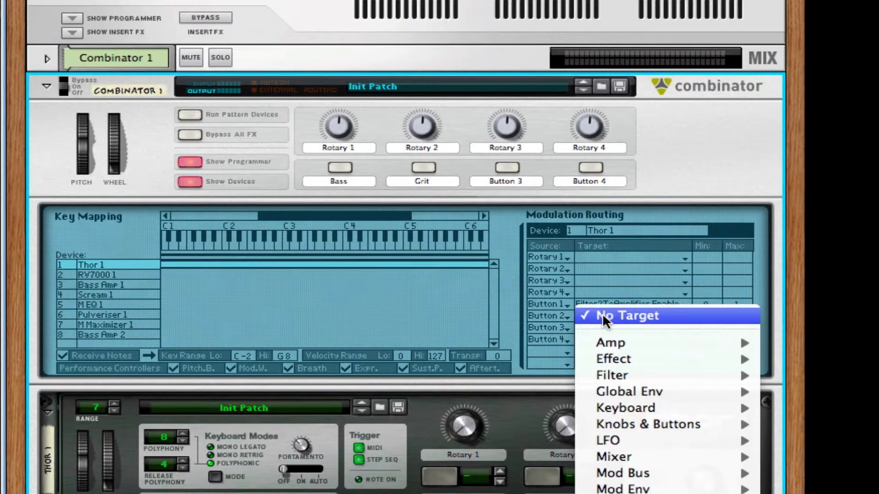
key("Escape")
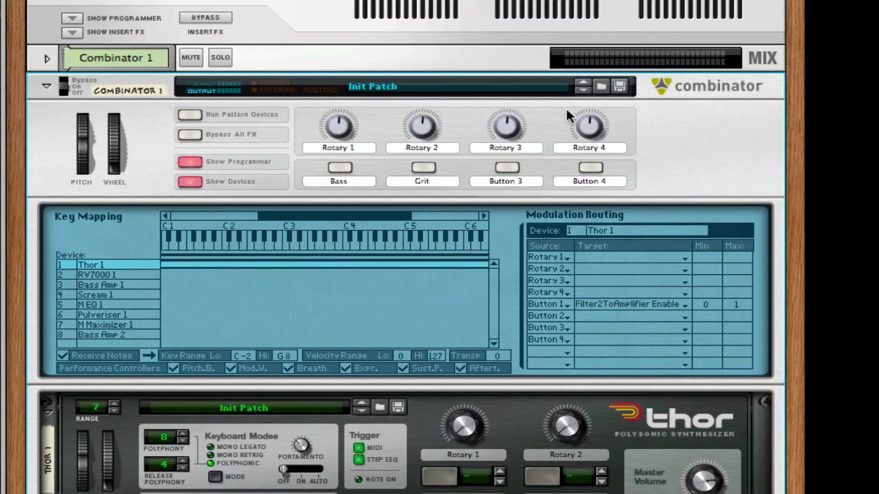
left_click(621, 315)
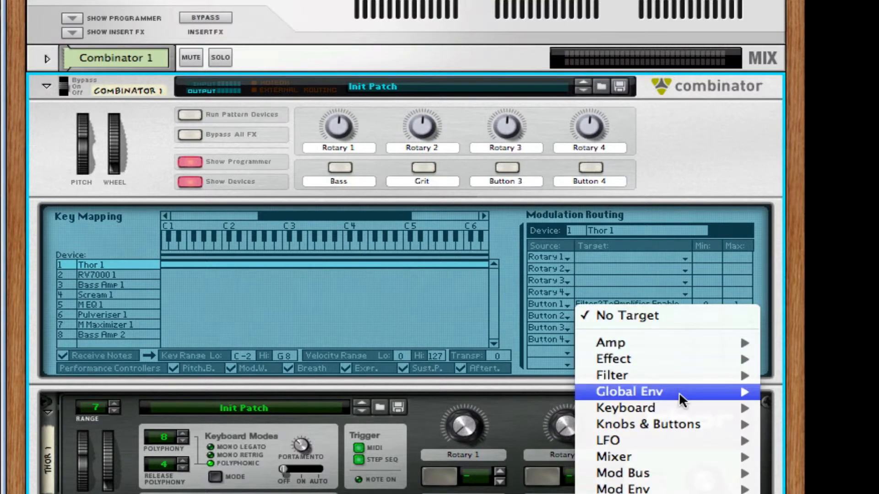
mouse_move(691, 449)
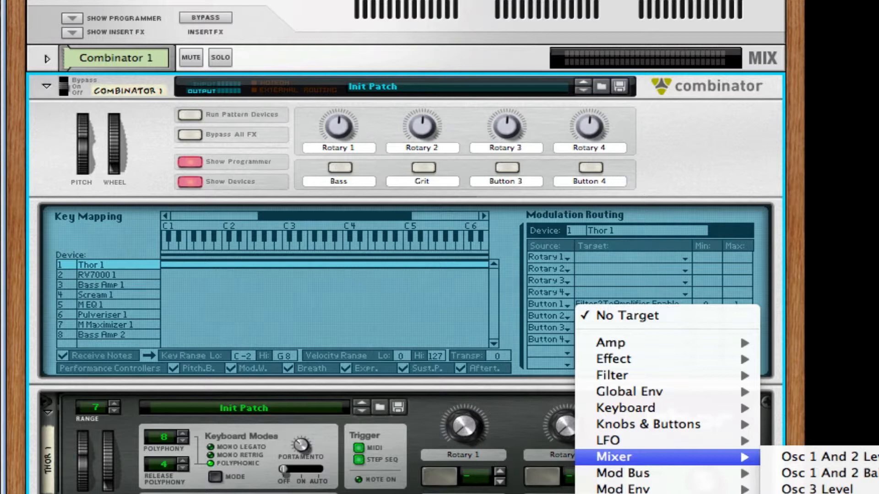
left_click(824, 493)
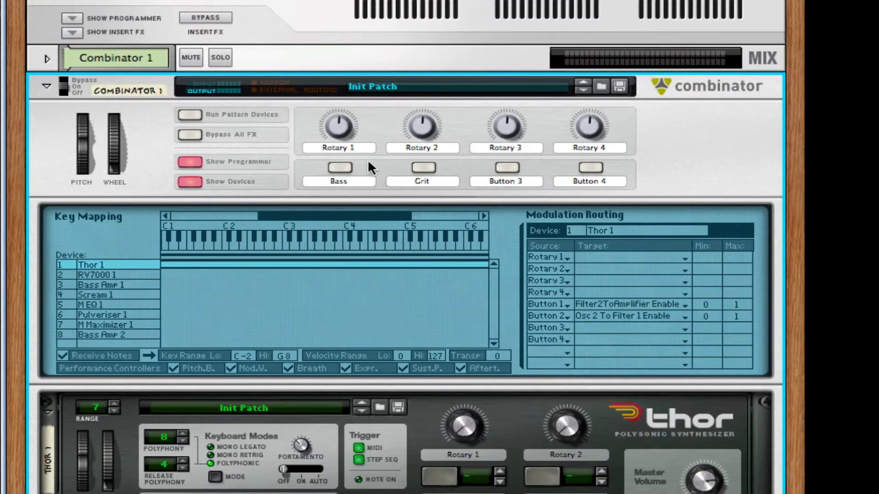
- Route the Combinator's Rotary 1 to Thor 1's Filter 2 Freq
left_click(416, 167)
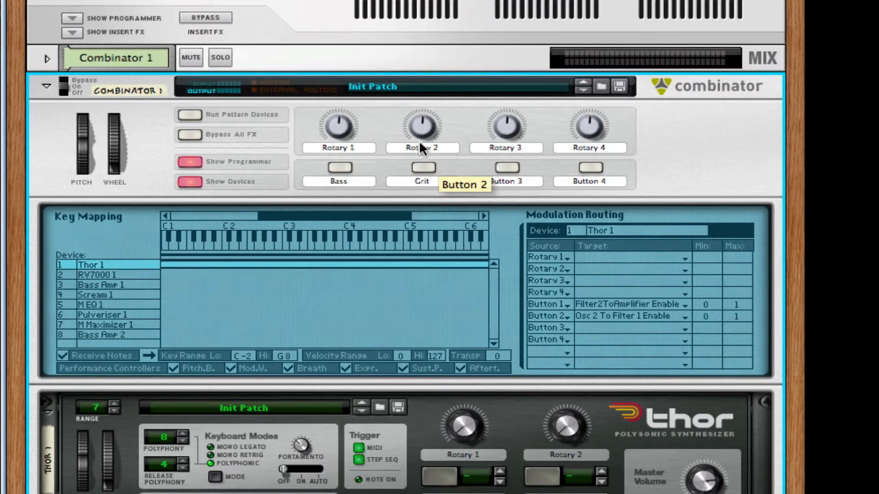
left_click(603, 255)
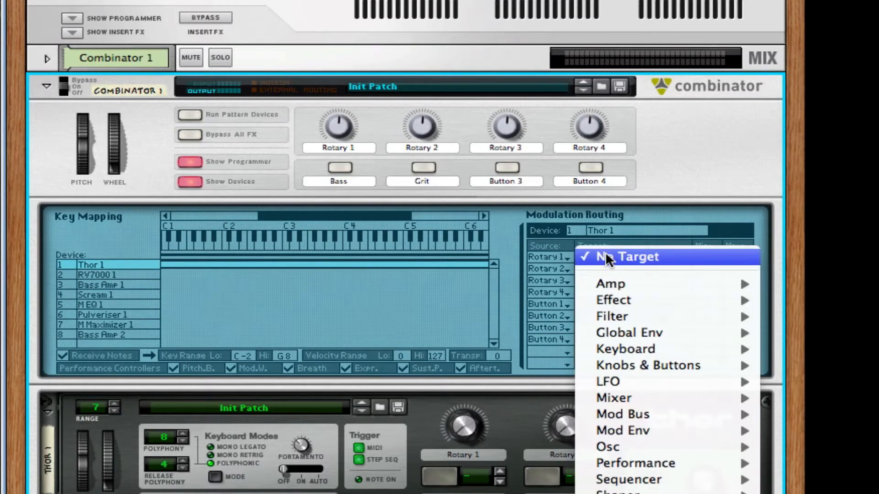
mouse_move(665, 282)
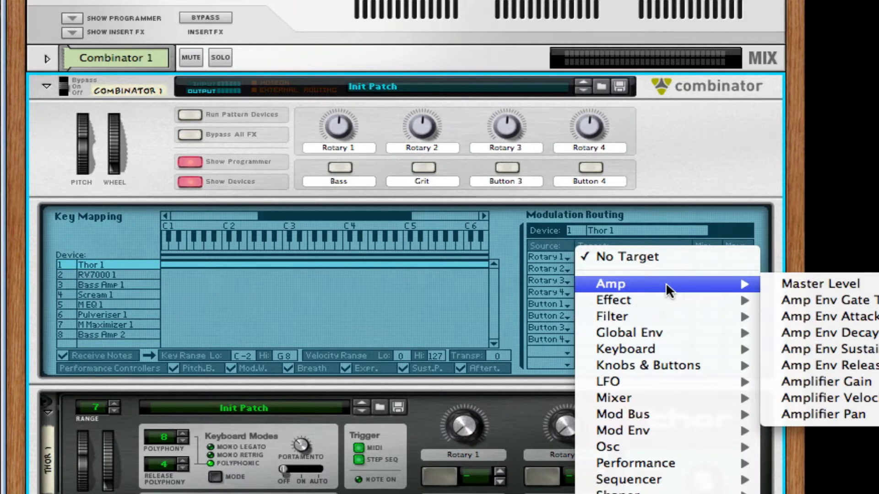
left_click(85, 261)
left_click(629, 256)
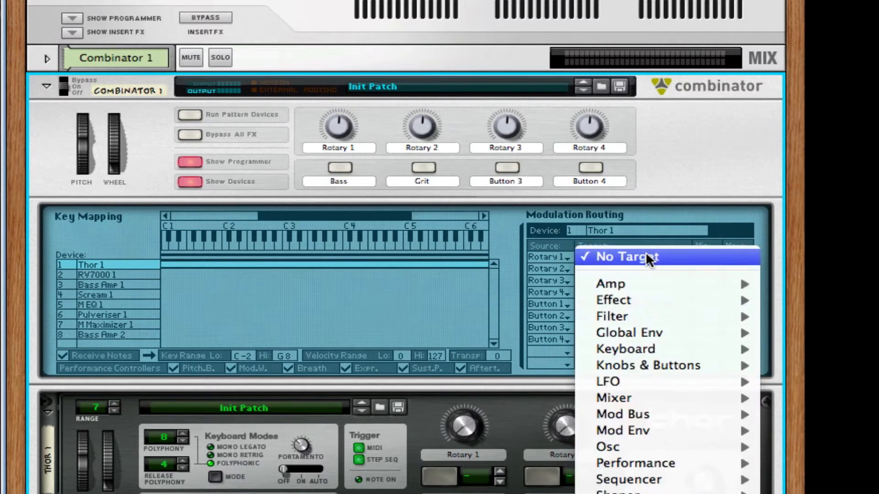
mouse_move(683, 286)
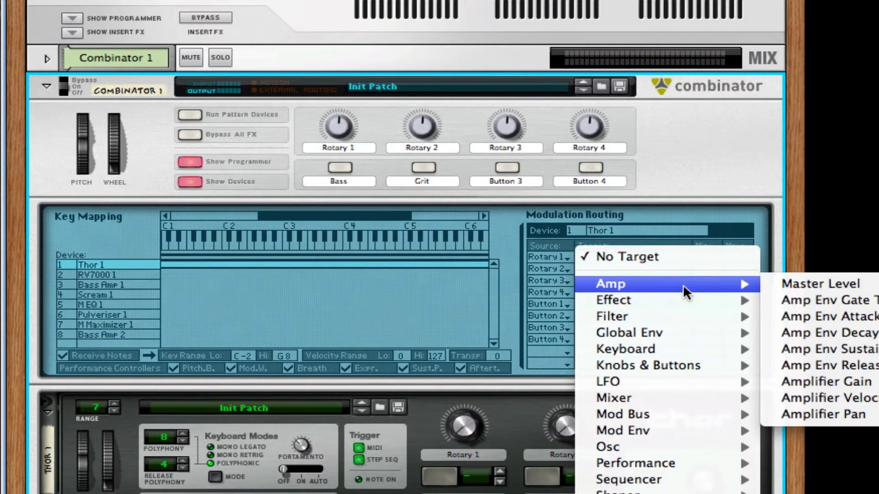
mouse_move(684, 301)
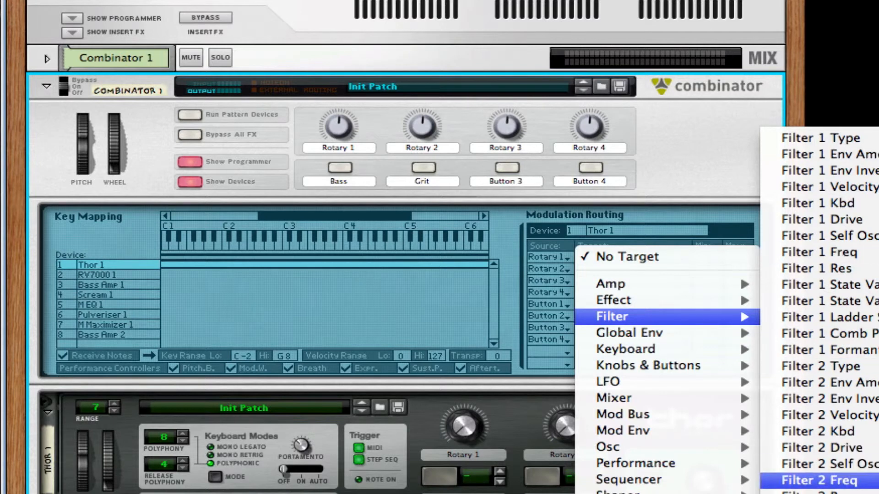
left_click(820, 480)
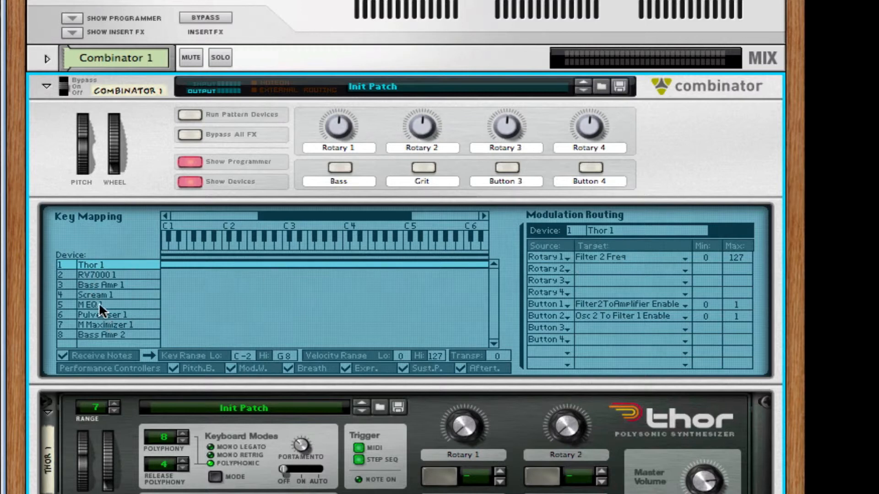
- Route the Combinator's Rotary 2 to Scream 1's damage Parameter 2
left_click(110, 295)
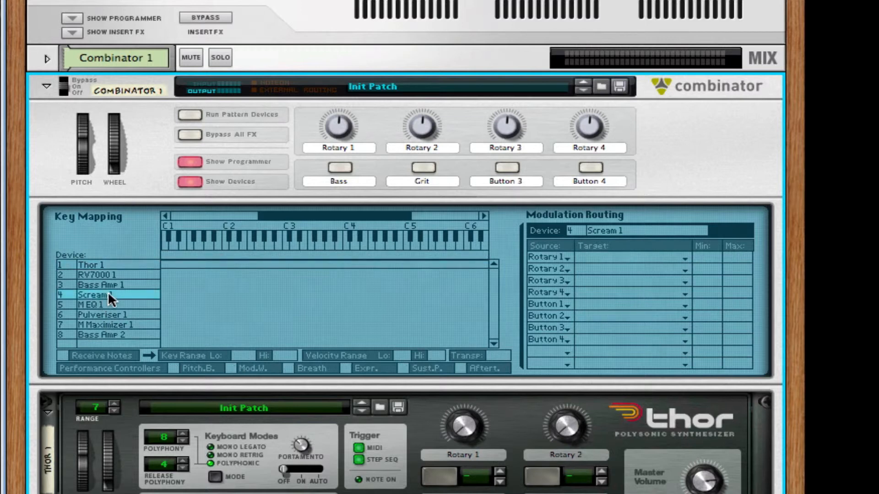
left_click(595, 268)
mouse_move(627, 327)
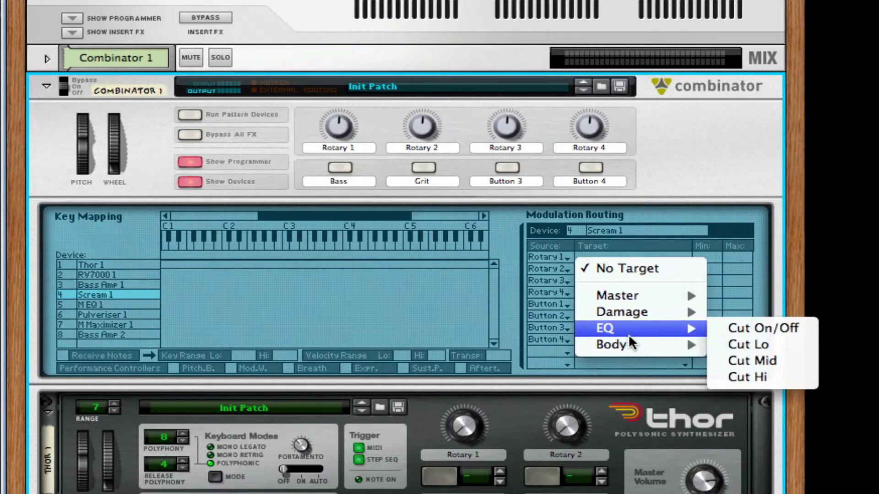
mouse_move(650, 312)
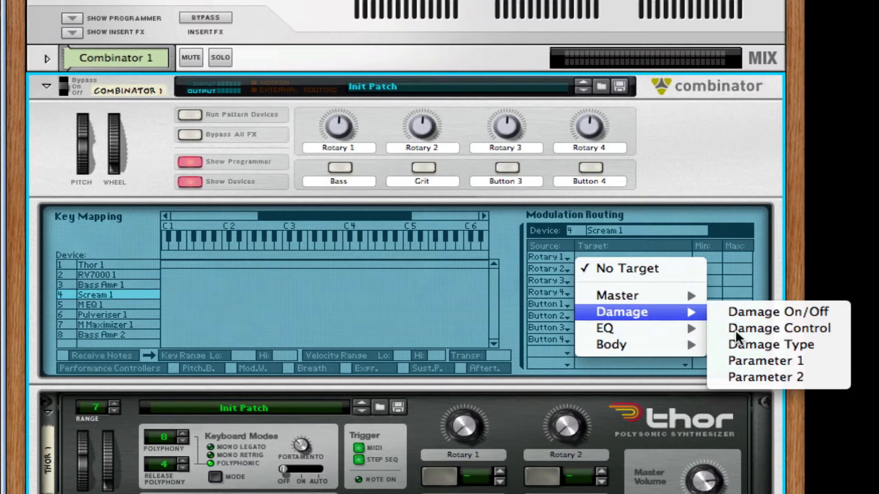
left_click(754, 378)
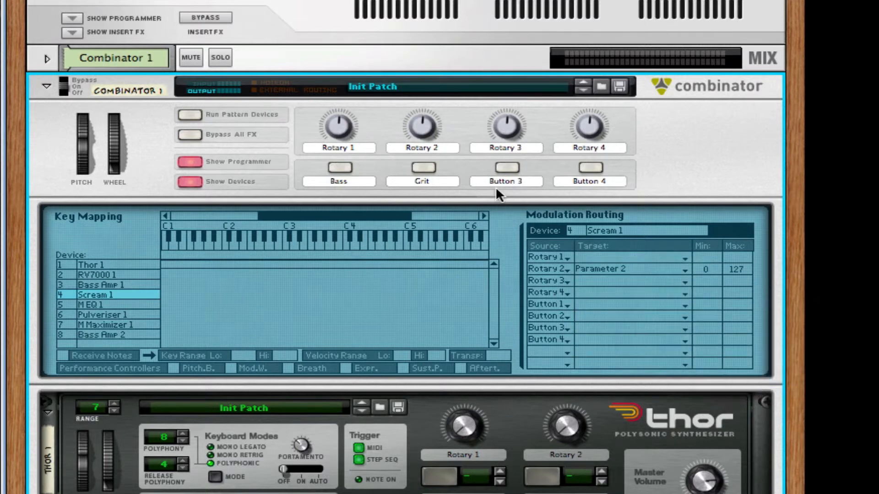
- Rename the Combinator's Rotary 2 to Bit Amount and Rotary 1 to Freq 2 Amount
double_click(430, 148)
type("Bit ")
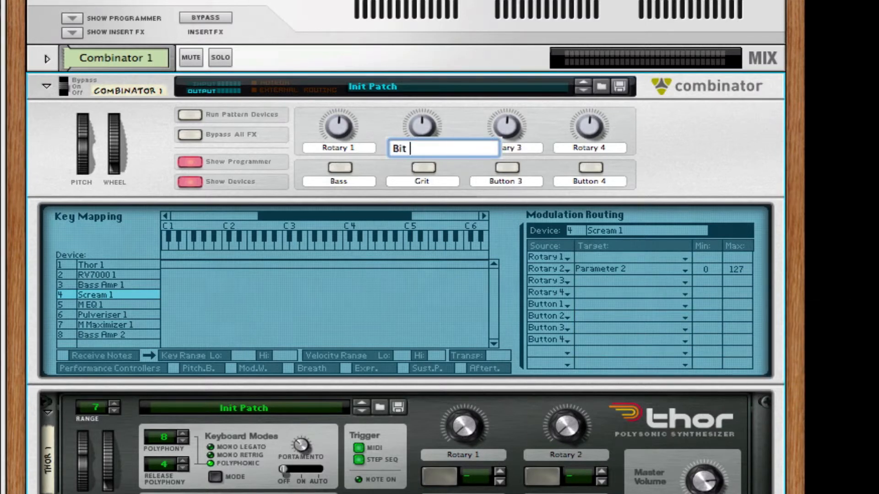
type("Amount")
key("Return")
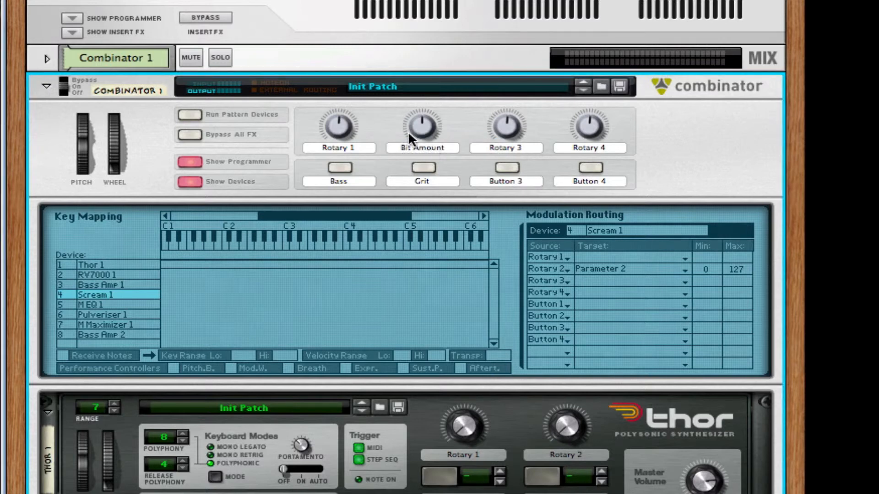
double_click(346, 147)
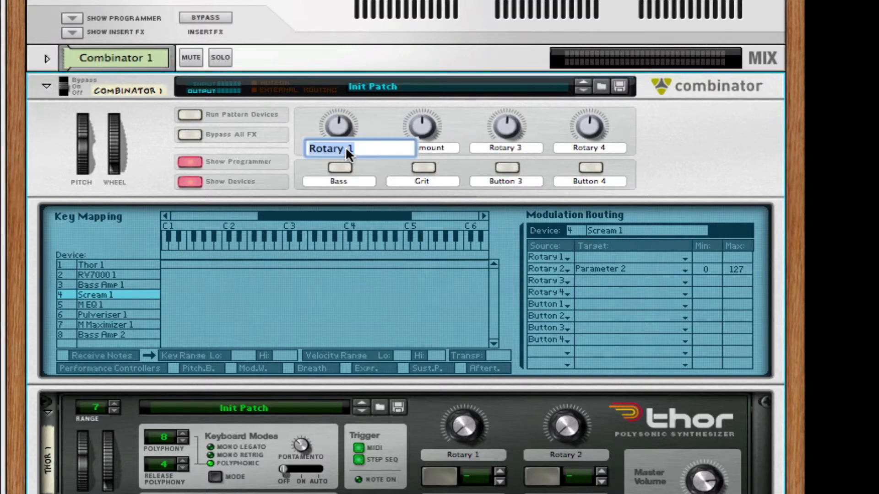
type("Freq 2 Amount")
key("Return")
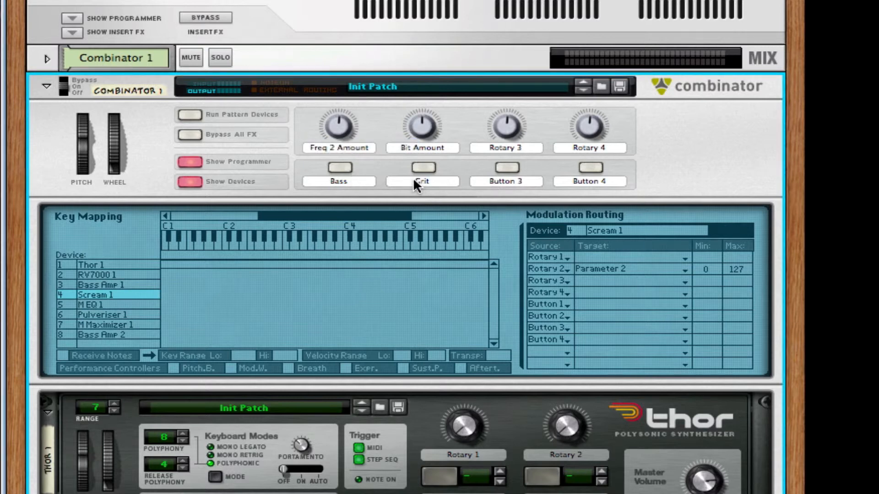
- Audition the Combinator's Bass and Grit buttons by switching each one on and off again
left_click(349, 172)
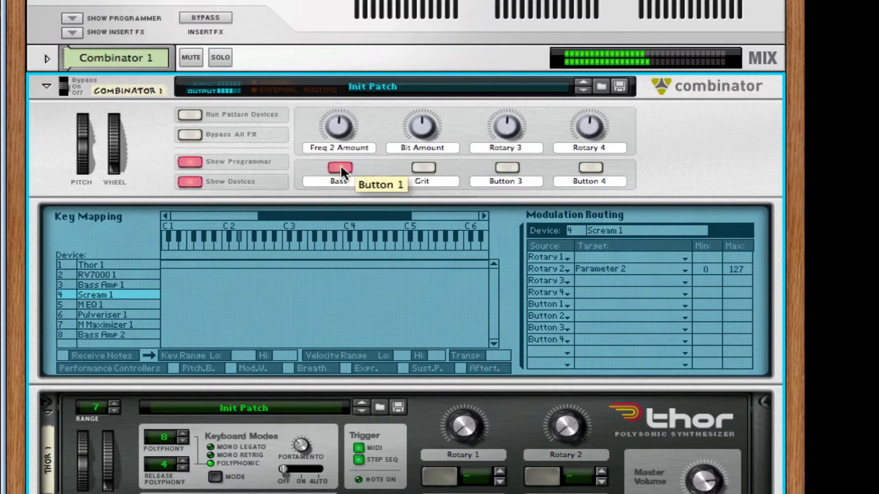
left_click(340, 167)
left_click(423, 168)
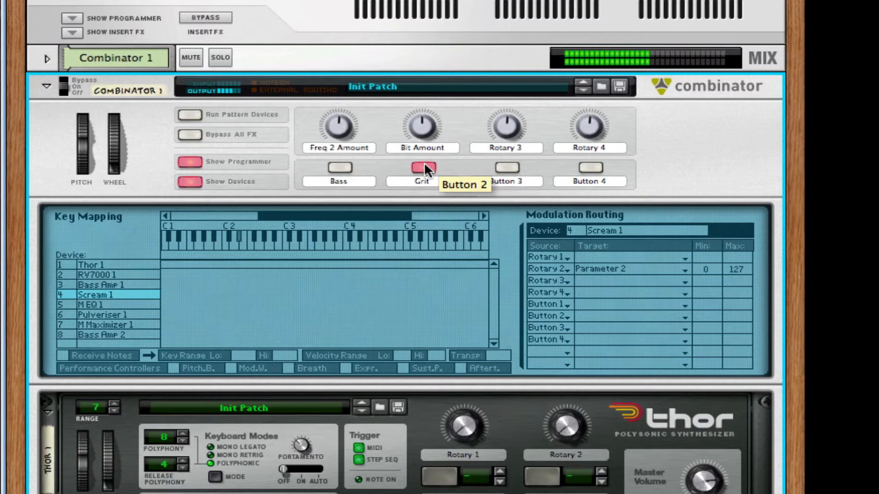
left_click(420, 169)
- Audition Bit Amount at 127 and 46 with Grit on, and try higher Bit Amount and Freq 2 Amount settings with Grit off
left_click_drag(421, 123, 420, 87)
left_click(423, 167)
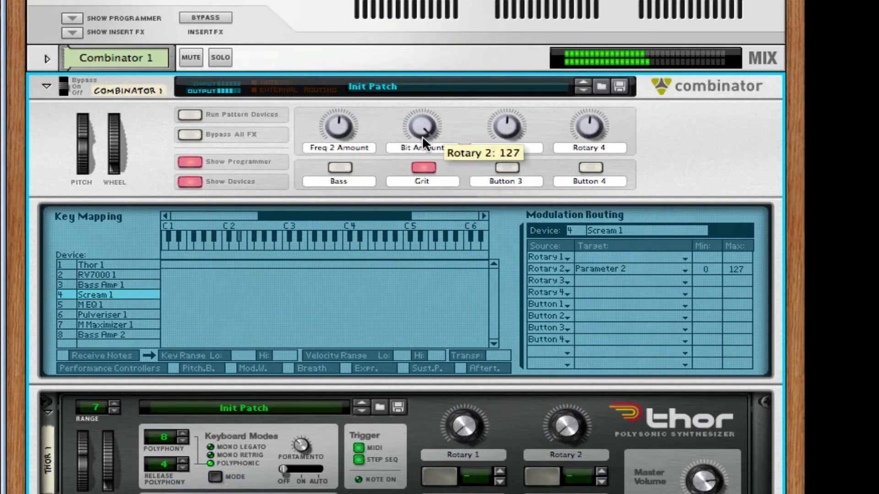
left_click_drag(422, 136, 433, 173)
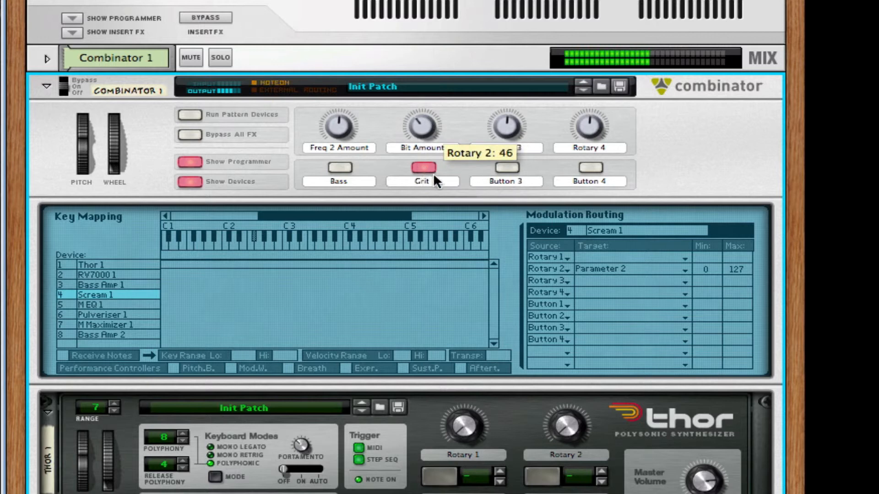
left_click(416, 168)
left_click_drag(421, 127, 421, 89)
left_click_drag(346, 131, 324, 125)
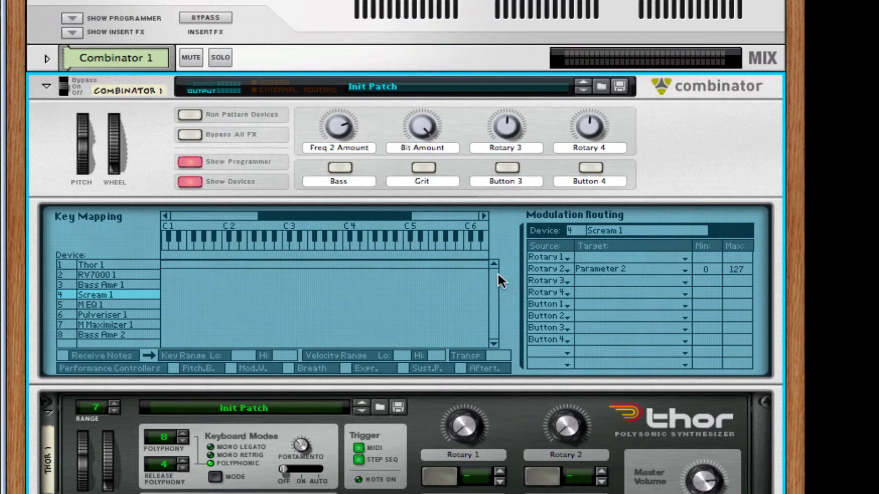
- Display Thor 1's modulation routing in the Combinator and expand Thor's programmer
left_click(122, 265)
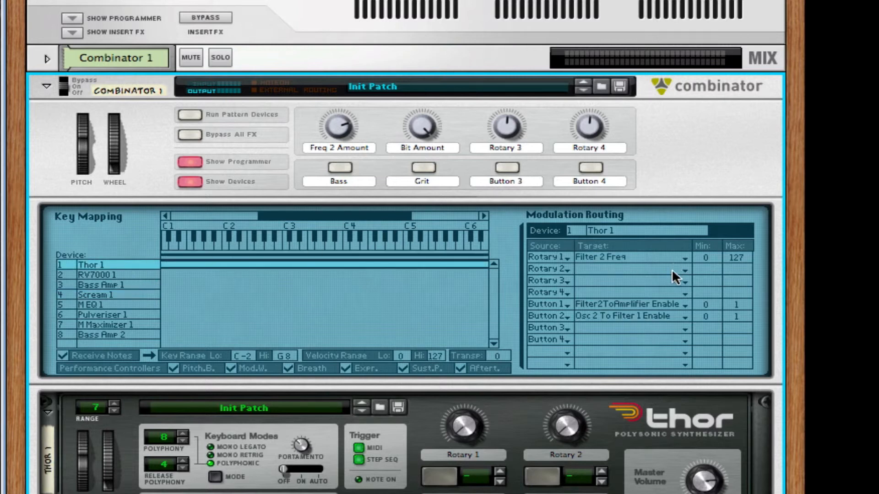
scroll(617, 218, "down", 1)
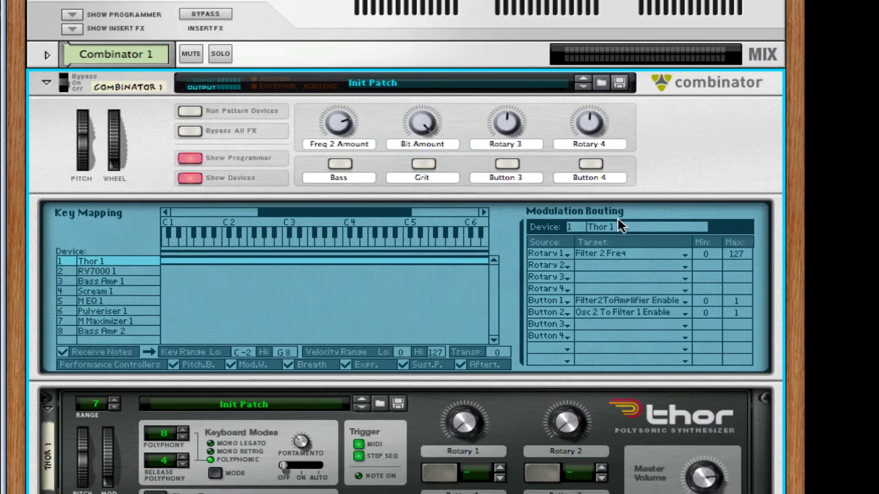
scroll(638, 316, "down", 5)
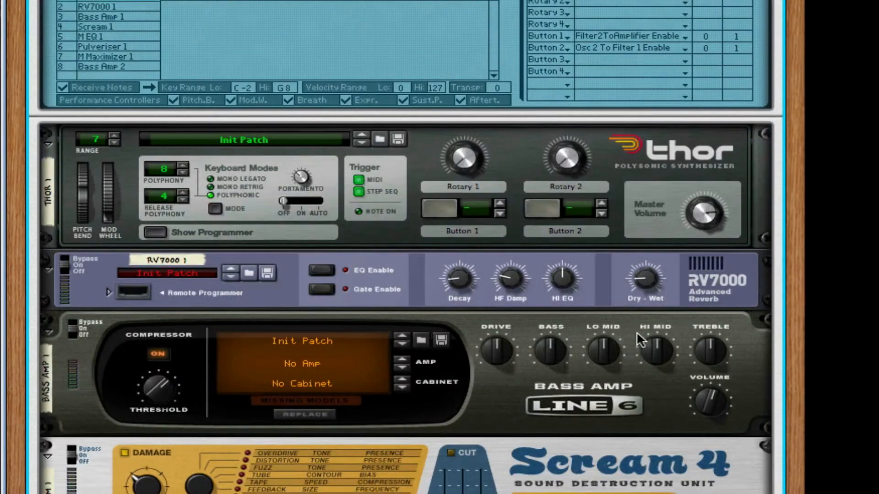
left_click(165, 228)
scroll(533, 287, "up", 4)
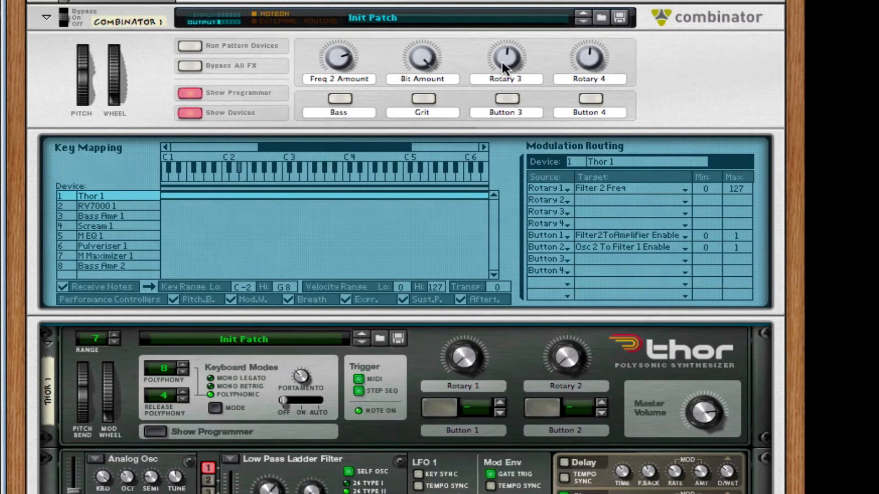
- Turn on the Combinator's Bass button and test the Grit button on and off with it
left_click(341, 98)
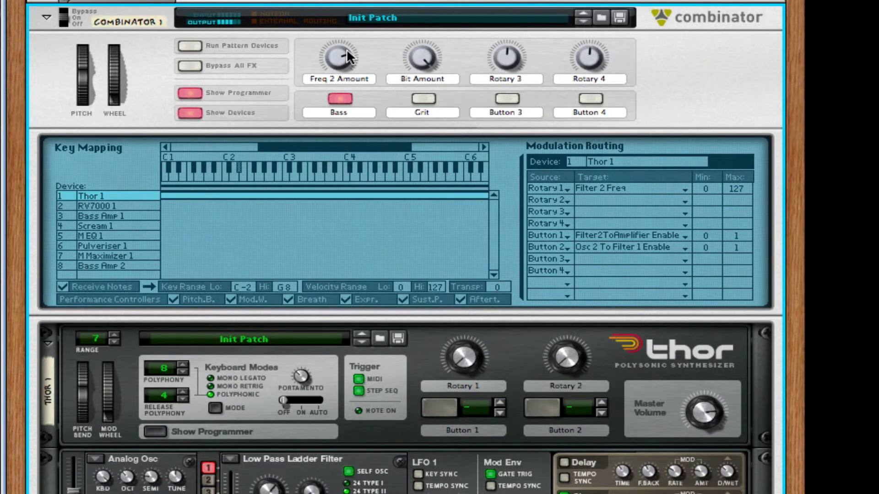
left_click(434, 99)
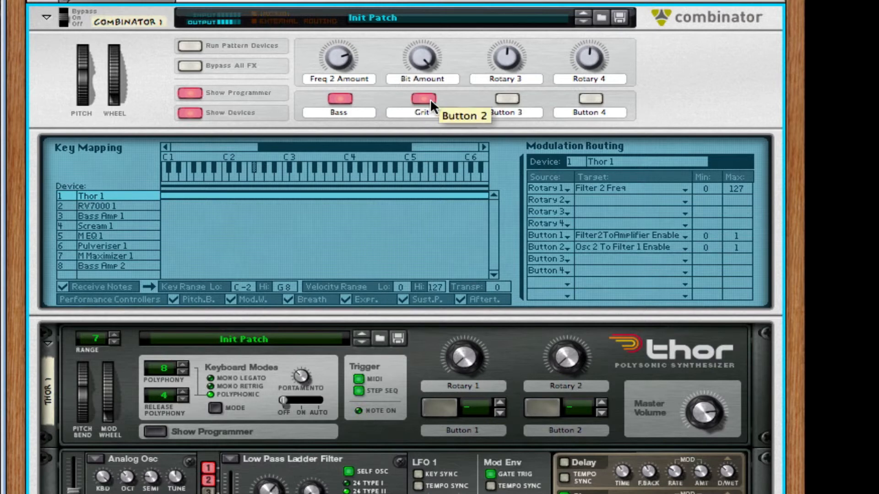
left_click(427, 98)
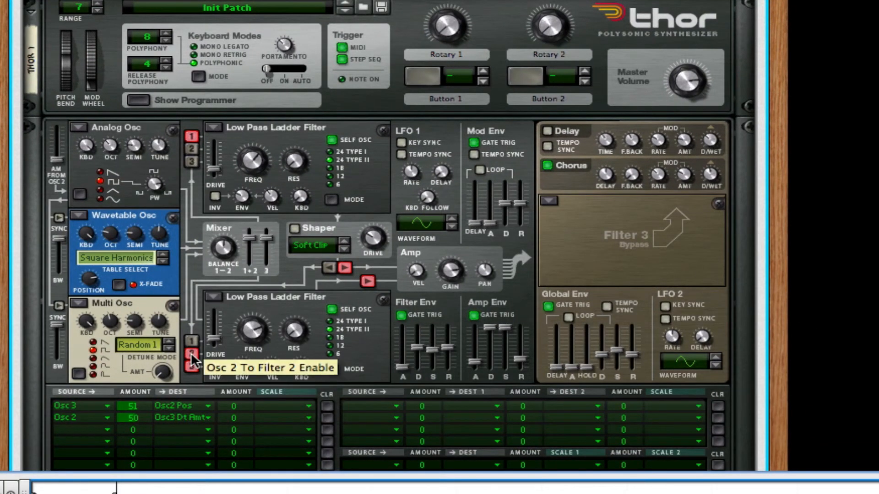
- Disable Thor's Osc 2 To Filter 2 routing and raise Filter 1's frequency
left_click(190, 353)
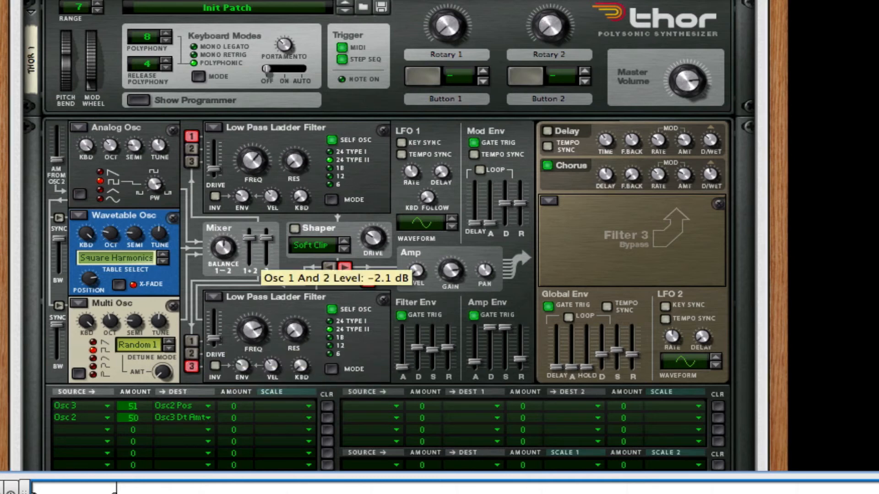
left_click(192, 148)
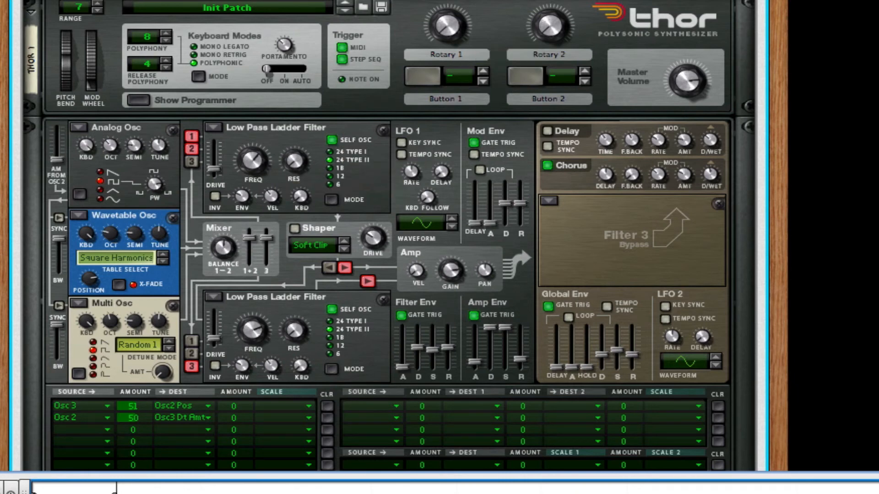
key("ctrl+z")
left_click_drag(251, 164, 251, 142)
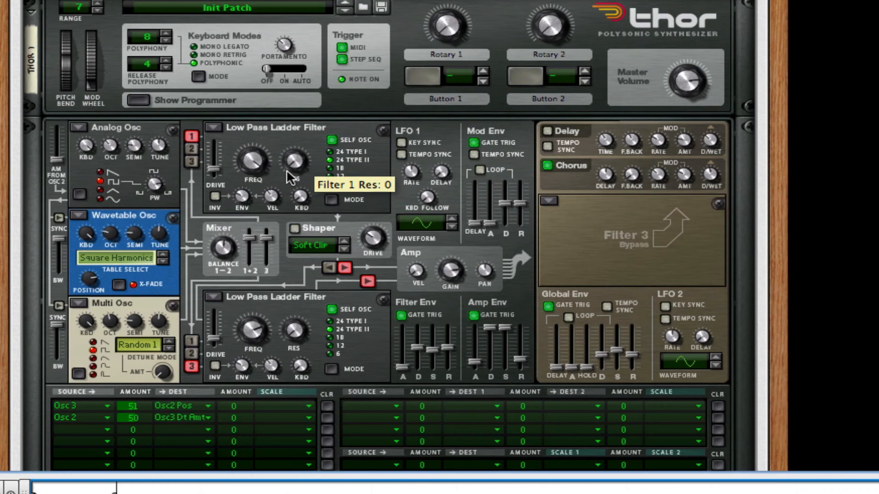
- Set the Combinator's Bit Amount knob to 0
scroll(454, 235, "down", 2)
scroll(454, 235, "down", 15)
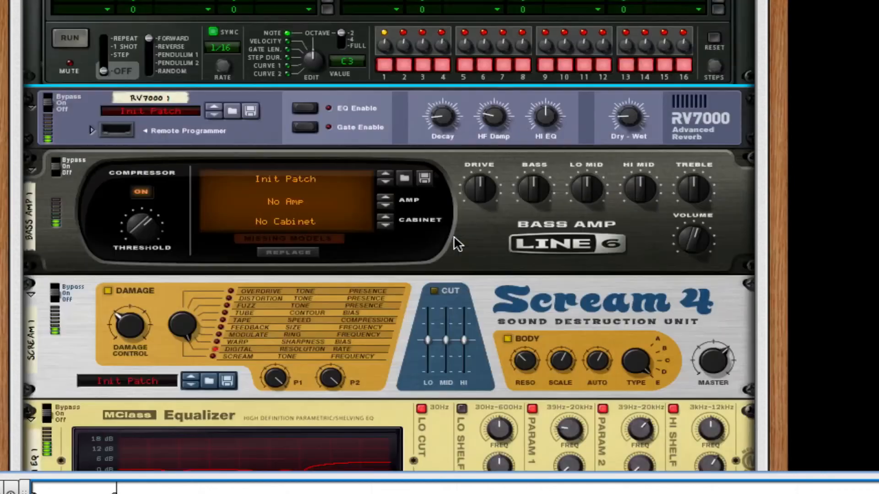
scroll(455, 239, "down", 15)
scroll(455, 238, "up", 20)
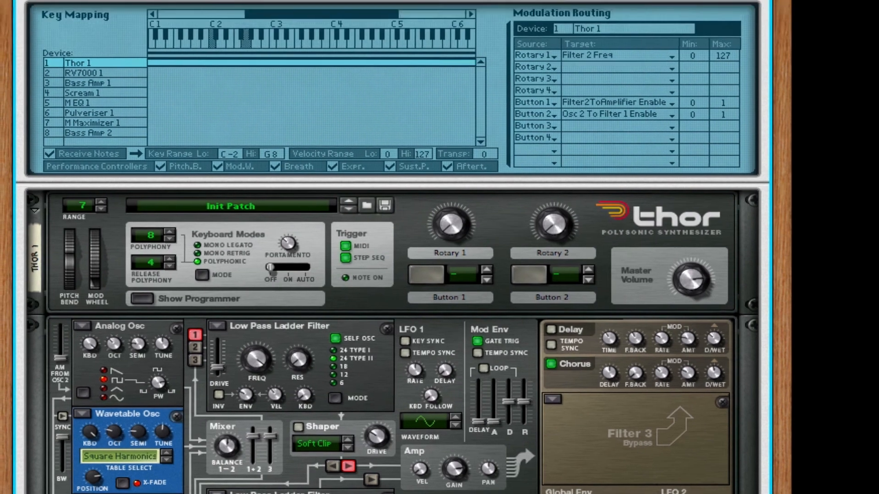
left_click_drag(418, 121, 418, 171)
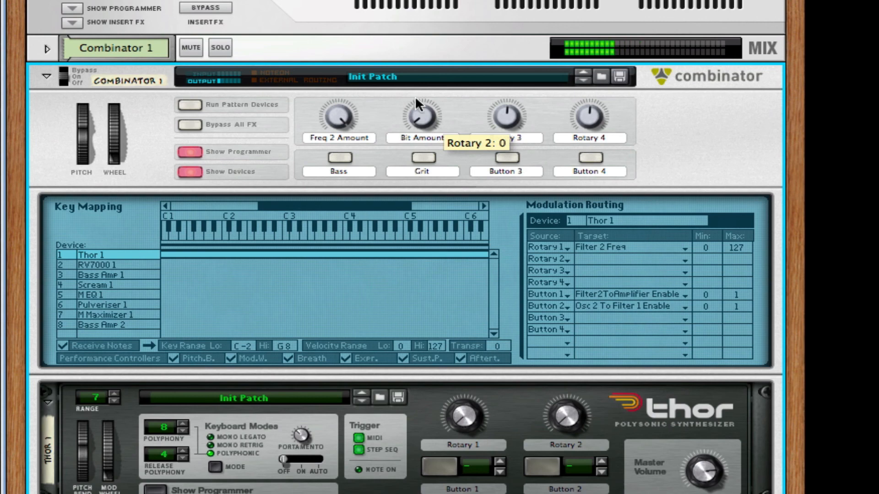